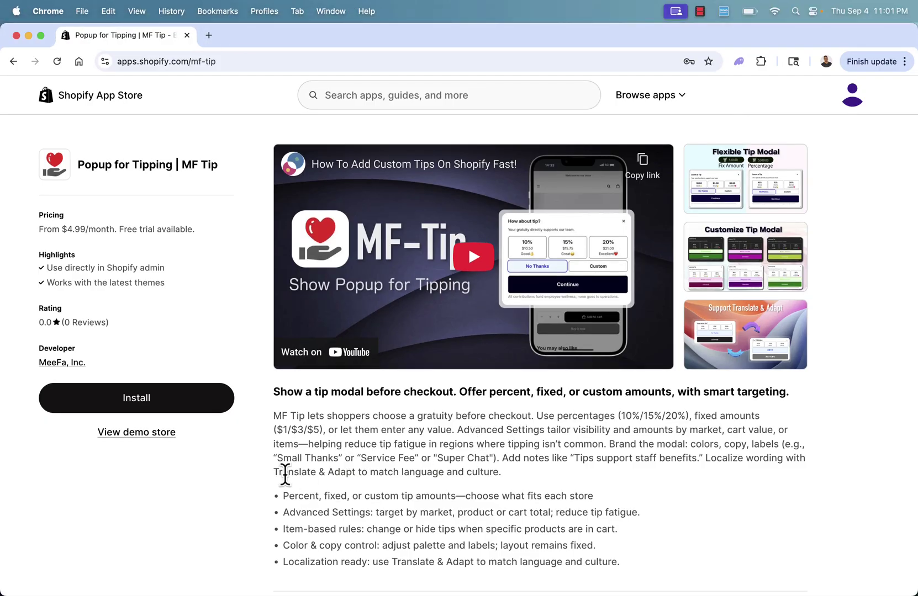
{"action": "scroll", "coordinate": [213, 523], "scroll_direction": "down", "scroll_amount": 1}
{"action": "scroll", "coordinate": [213, 522], "scroll_direction": "up", "scroll_amount": 1}
{"action": "left_click", "coordinate": [738, 184]}
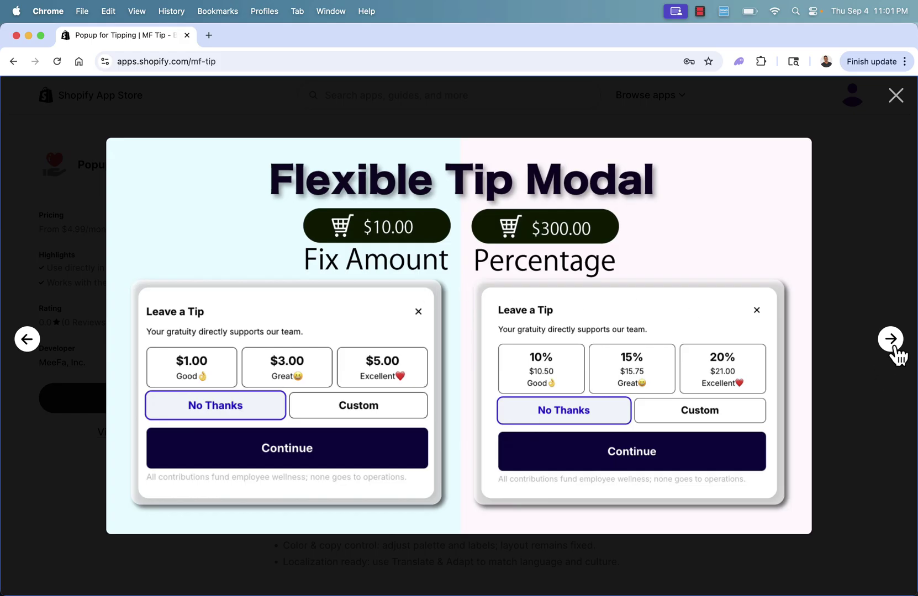
{"action": "left_click", "coordinate": [891, 340]}
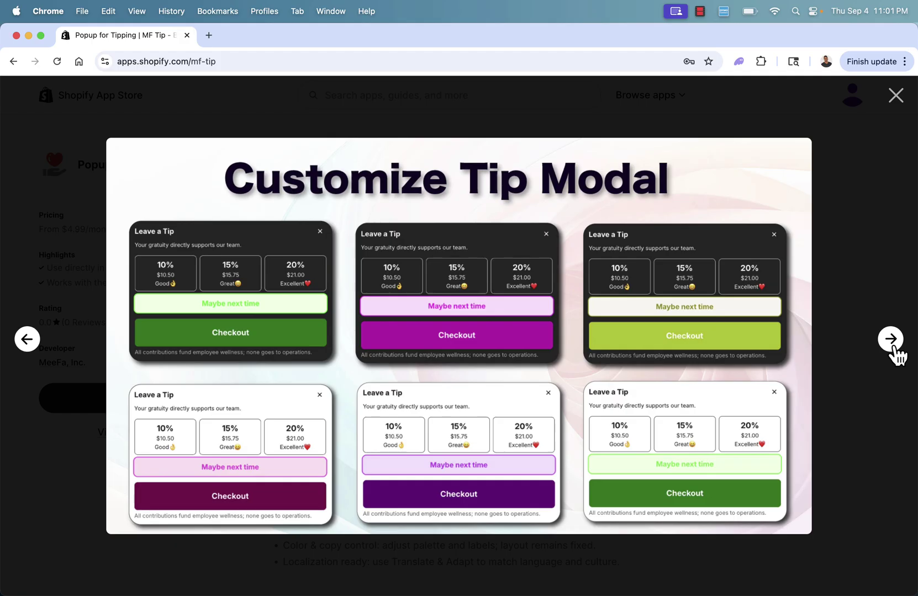
{"action": "left_click", "coordinate": [890, 341]}
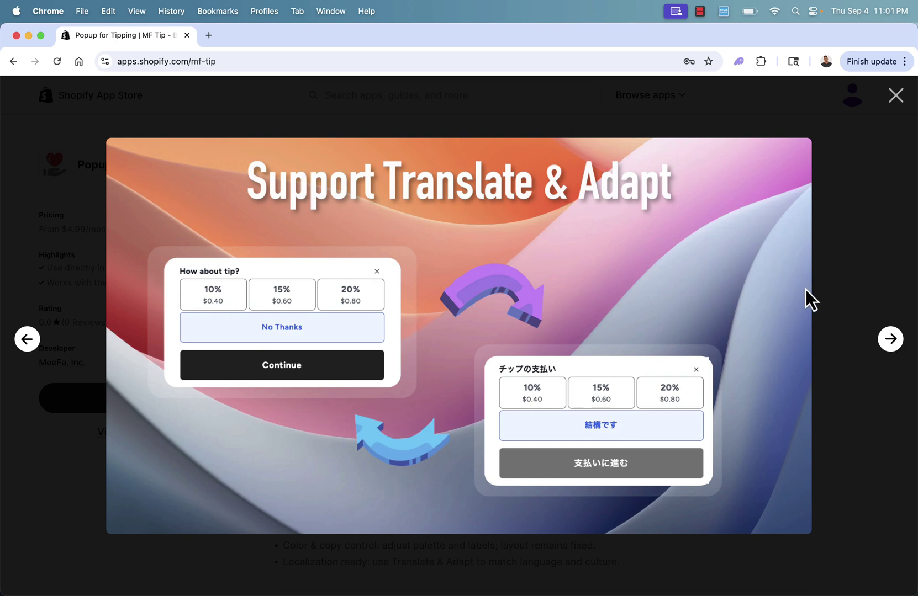
{"action": "left_click", "coordinate": [891, 341]}
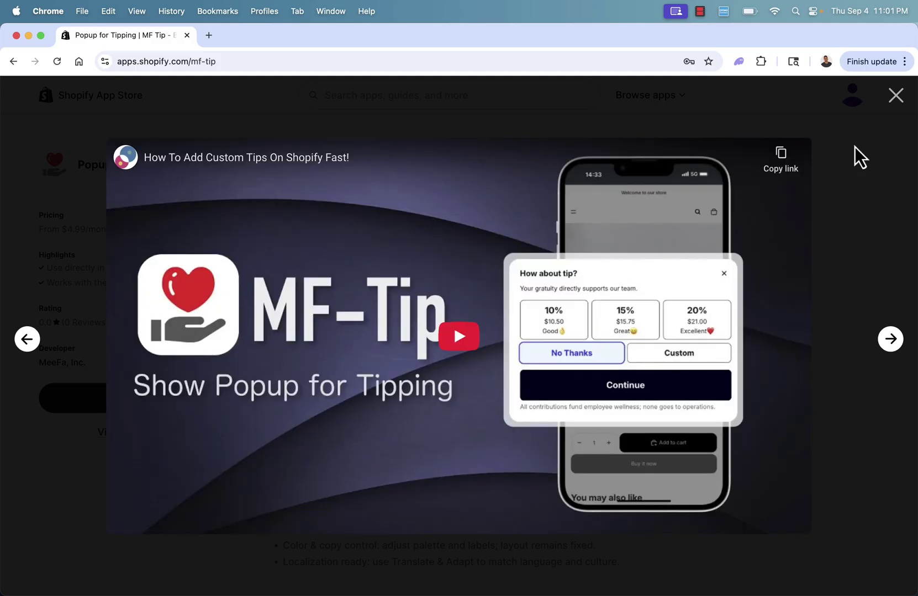
{"action": "left_click", "coordinate": [896, 96]}
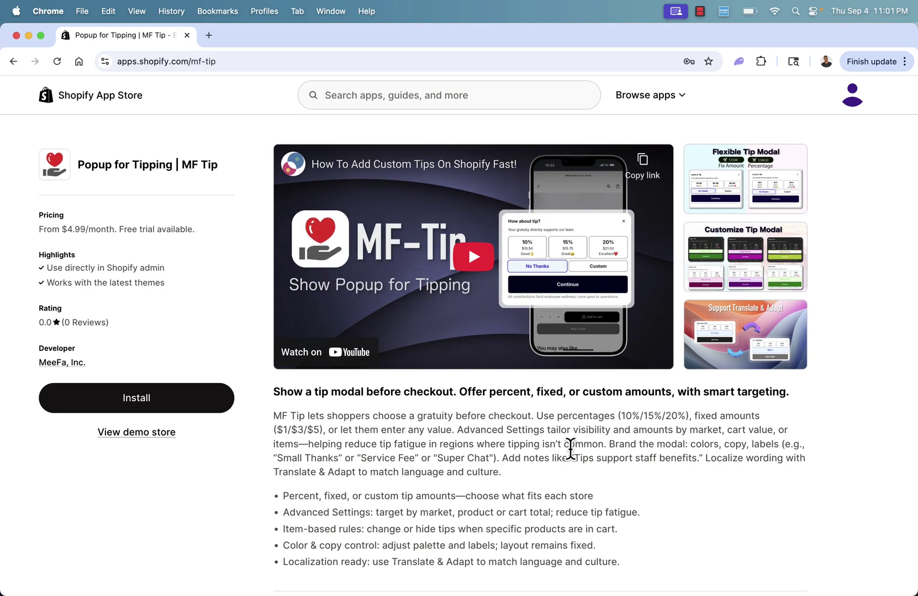
{"action": "scroll", "coordinate": [570, 452], "scroll_direction": "down", "scroll_amount": 1}
{"action": "scroll", "coordinate": [569, 450], "scroll_direction": "up", "scroll_amount": 1}
{"action": "scroll", "coordinate": [571, 479], "scroll_direction": "down", "scroll_amount": 1}
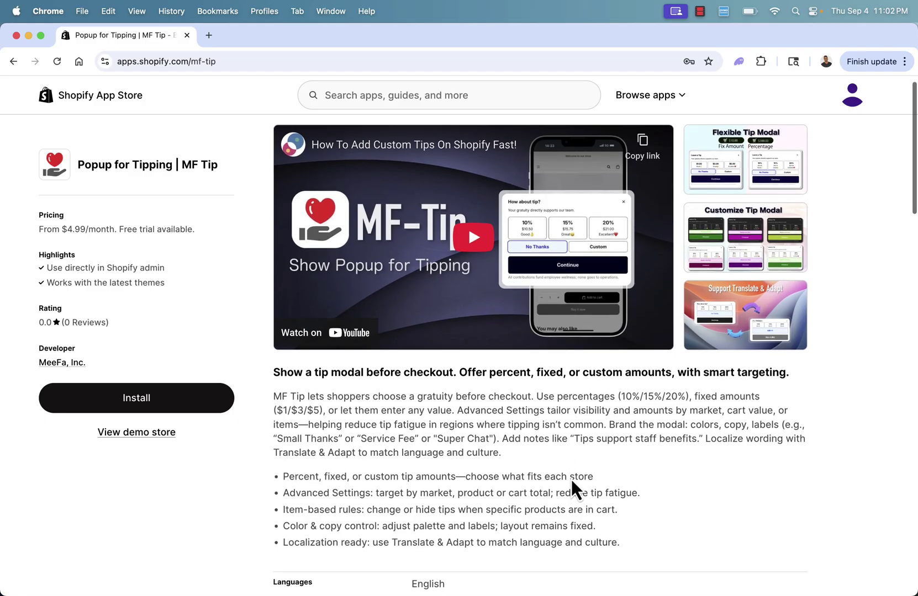
{"action": "scroll", "coordinate": [572, 481], "scroll_direction": "down", "scroll_amount": 1}
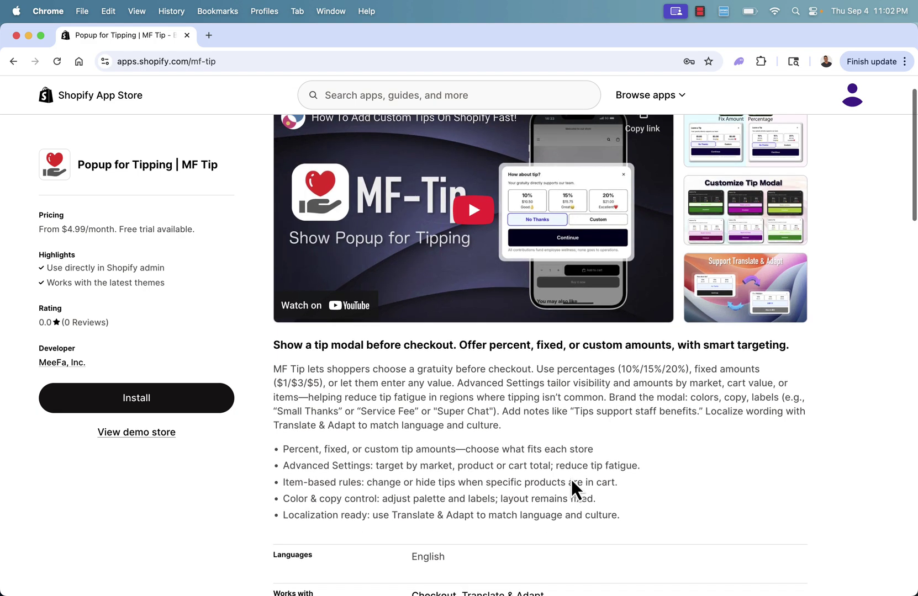
{"action": "scroll", "coordinate": [571, 479], "scroll_direction": "up", "scroll_amount": 1}
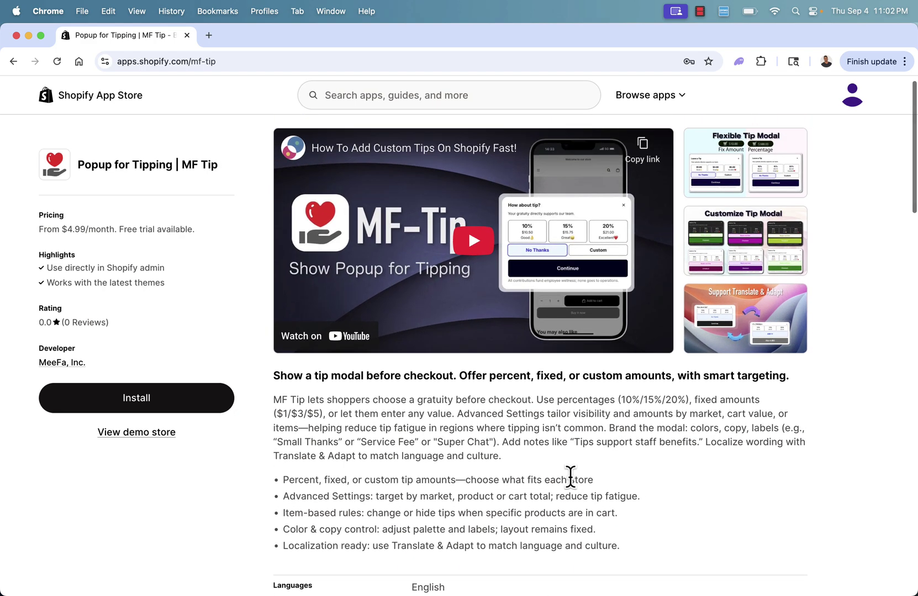
{"action": "scroll", "coordinate": [570, 478], "scroll_direction": "down", "scroll_amount": 1}
{"action": "scroll", "coordinate": [571, 477], "scroll_direction": "down", "scroll_amount": 2}
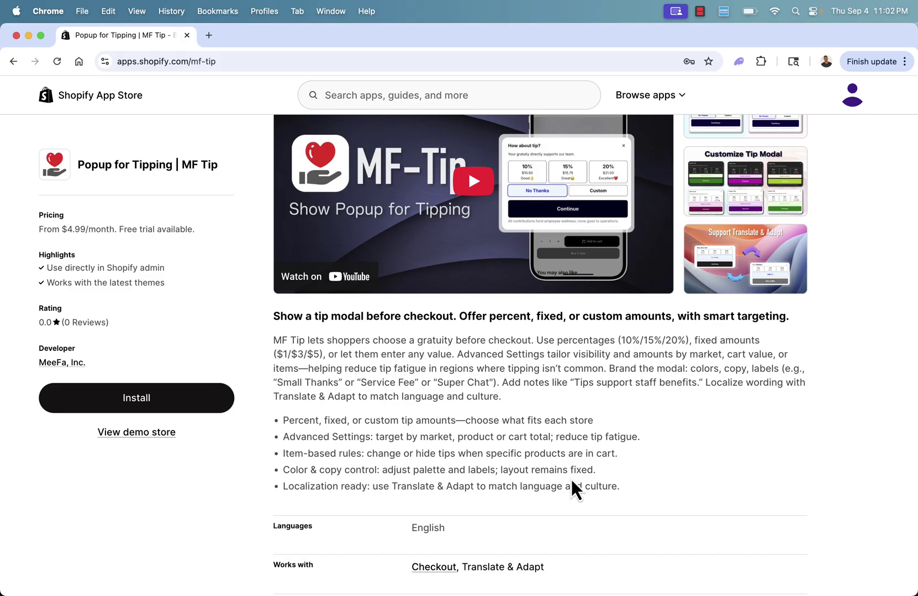
{"action": "scroll", "coordinate": [571, 480], "scroll_direction": "down", "scroll_amount": 1}
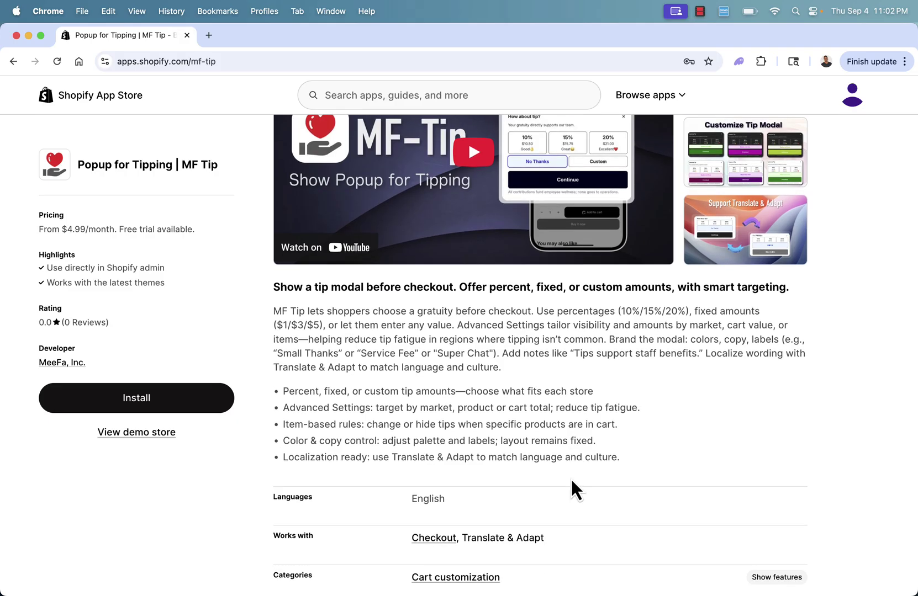
{"action": "scroll", "coordinate": [571, 479], "scroll_direction": "down", "scroll_amount": 1}
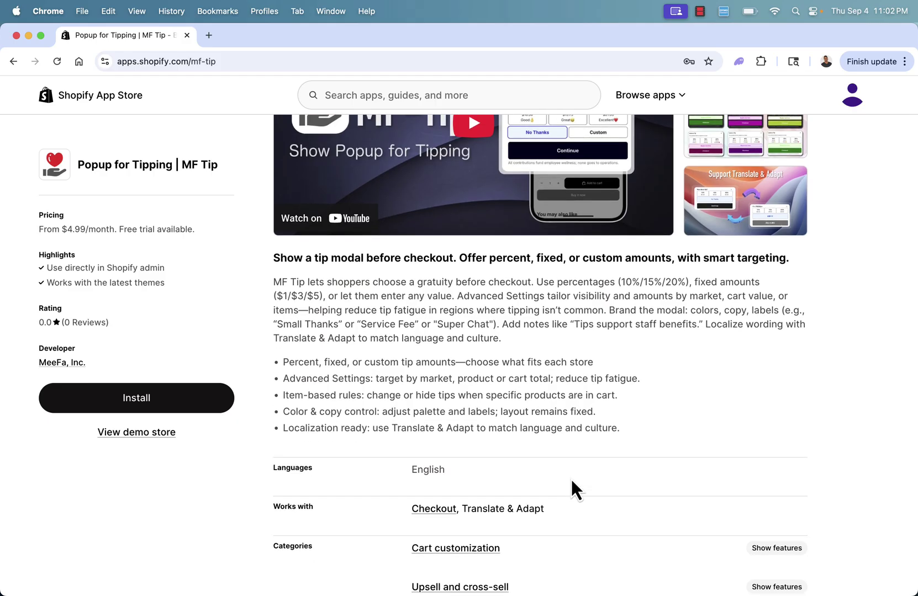
{"action": "scroll", "coordinate": [549, 389], "scroll_direction": "up", "scroll_amount": 2}
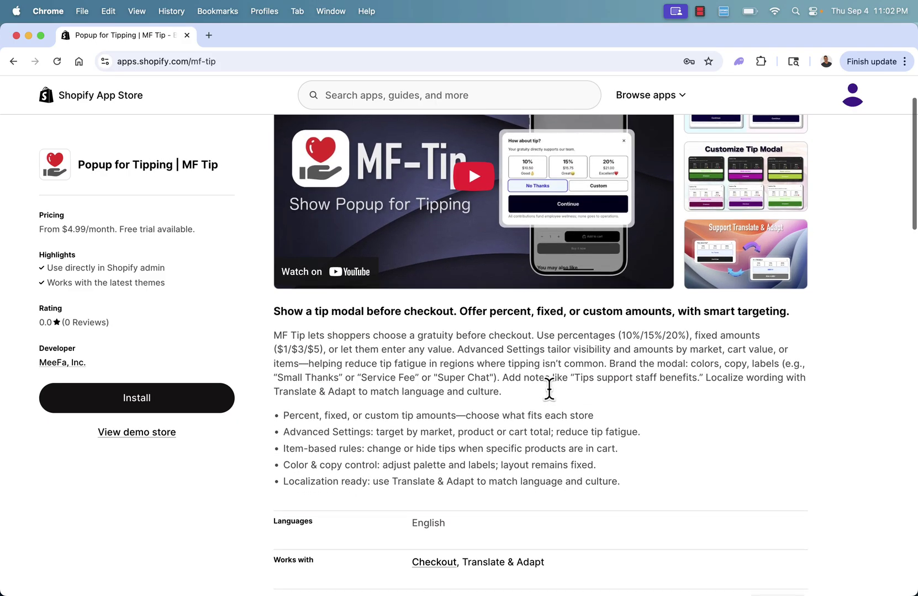
{"action": "scroll", "coordinate": [549, 389], "scroll_direction": "up", "scroll_amount": 1}
{"action": "scroll", "coordinate": [549, 389], "scroll_direction": "down", "scroll_amount": 1}
{"action": "scroll", "coordinate": [550, 391], "scroll_direction": "down", "scroll_amount": 1}
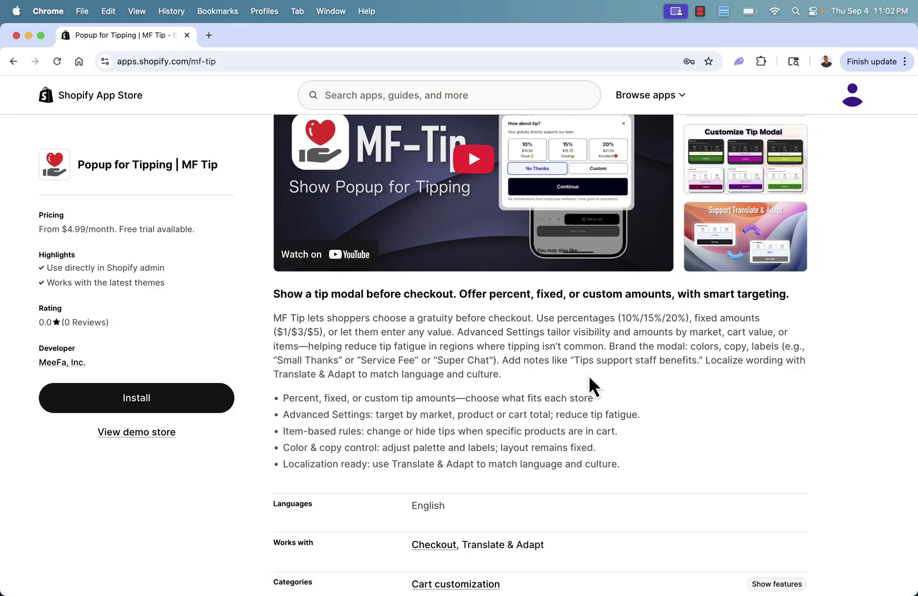
{"action": "scroll", "coordinate": [589, 378], "scroll_direction": "down", "scroll_amount": 2}
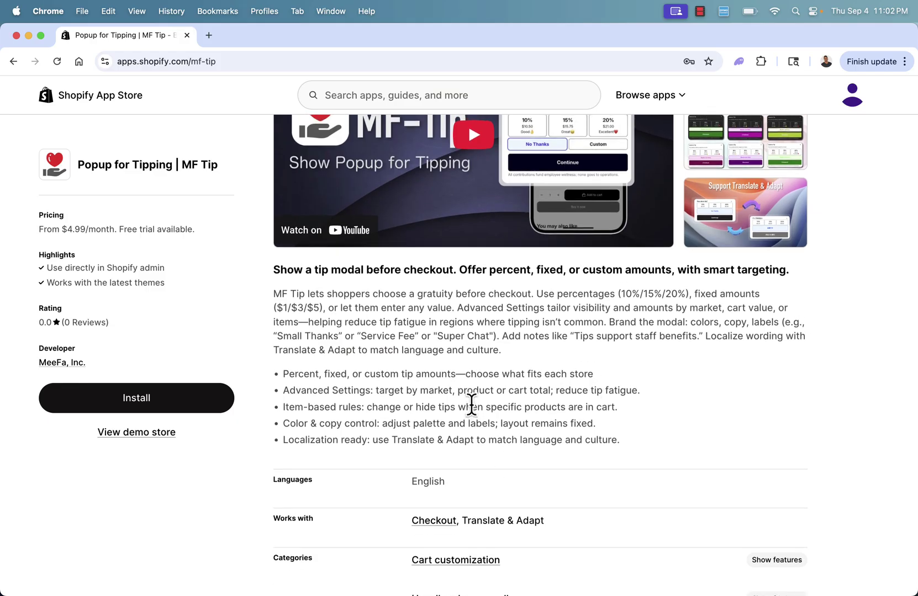
{"action": "scroll", "coordinate": [522, 405], "scroll_direction": "up", "scroll_amount": 5}
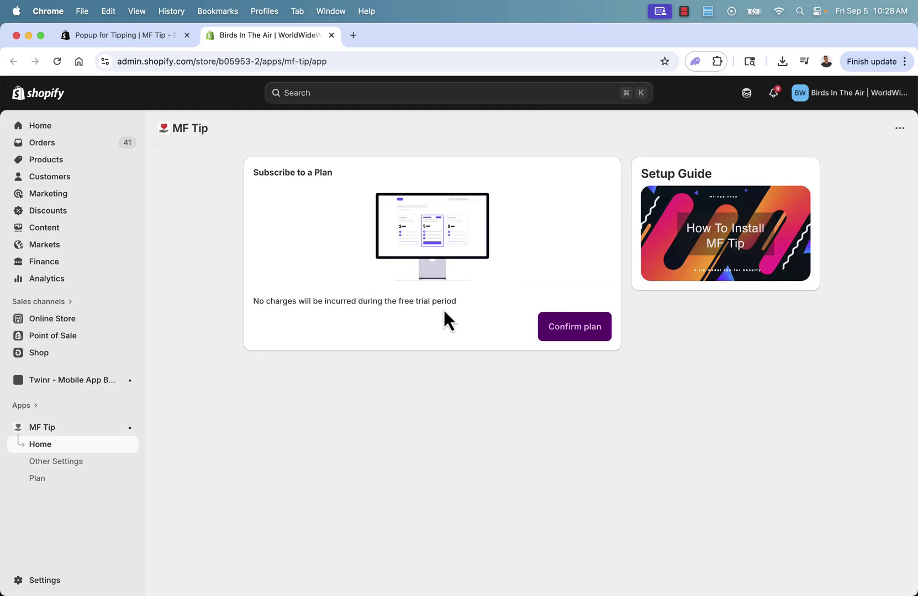
Approve the Advanced plan with its 7-day free trial and return to MF Tip's home page
{"action": "left_click", "coordinate": [557, 327]}
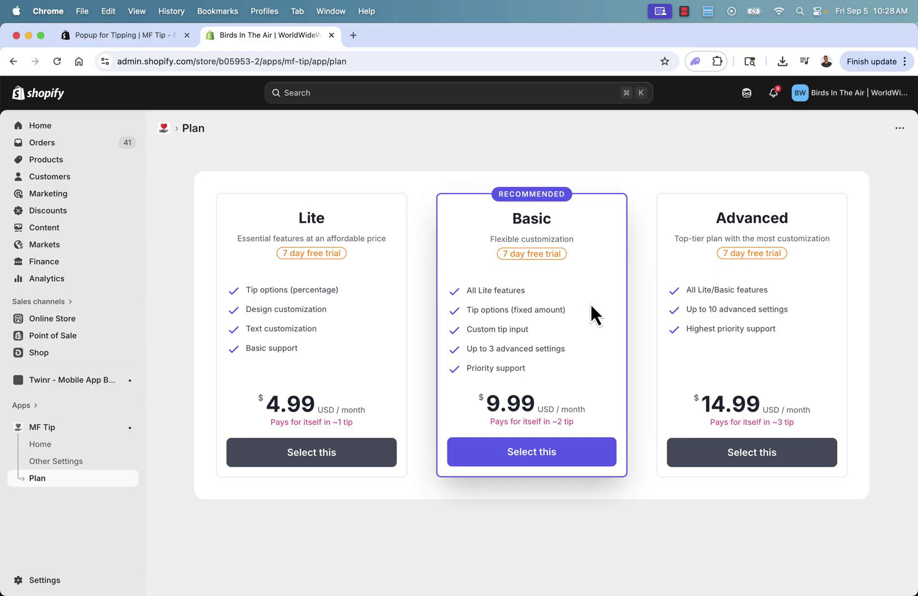
{"action": "left_click", "coordinate": [722, 461]}
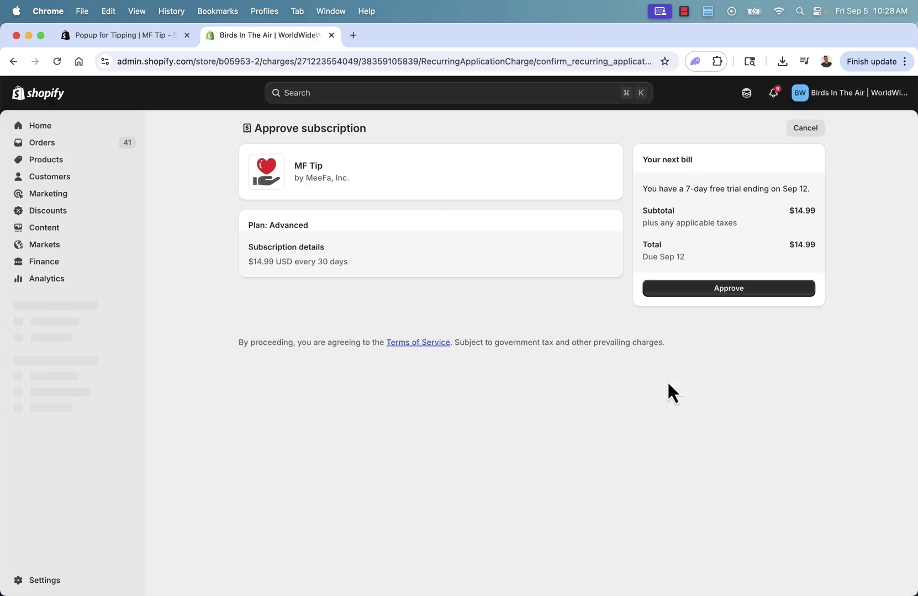
{"action": "left_click", "coordinate": [713, 293]}
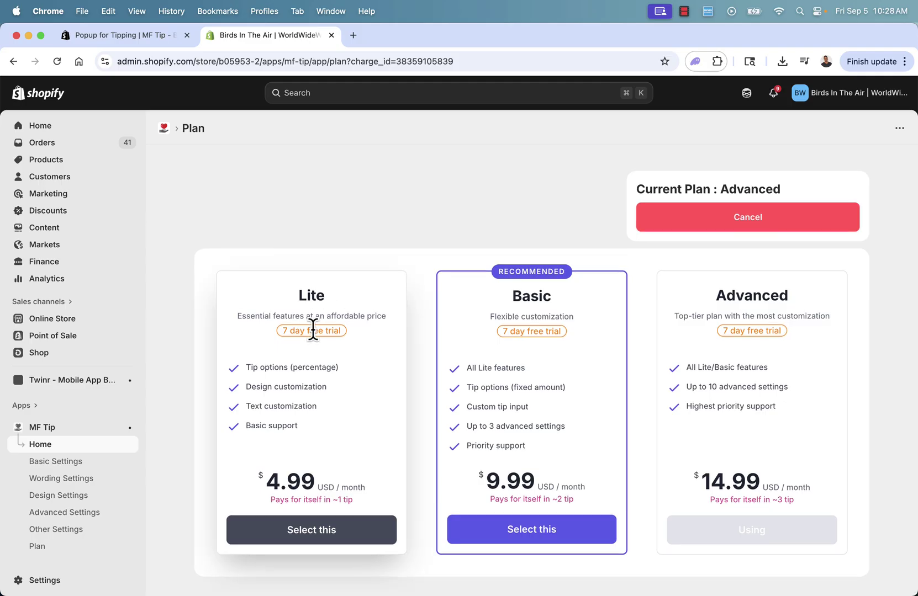
{"action": "left_click", "coordinate": [38, 428]}
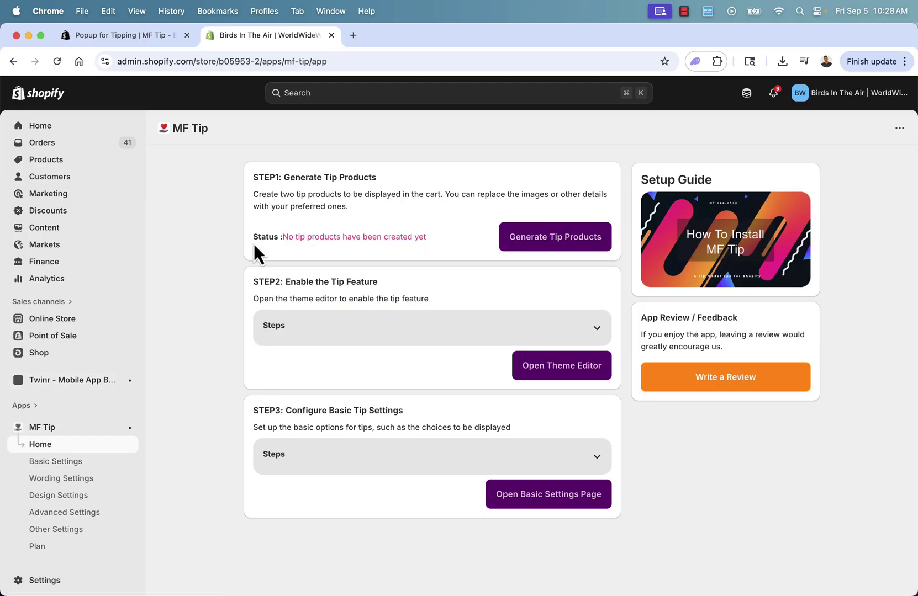
Generate the two tip products from STEP1 and expand STEP2's instructions for enabling the tip feature
{"action": "left_click_drag", "start_coordinate": [276, 199], "coordinate": [354, 196]}
{"action": "left_click", "coordinate": [355, 198]}
{"action": "left_click_drag", "start_coordinate": [242, 197], "coordinate": [378, 194]}
{"action": "left_click", "coordinate": [378, 194]}
{"action": "left_click", "coordinate": [523, 240]}
{"action": "triple_click", "coordinate": [280, 236]}
{"action": "left_click", "coordinate": [380, 248]}
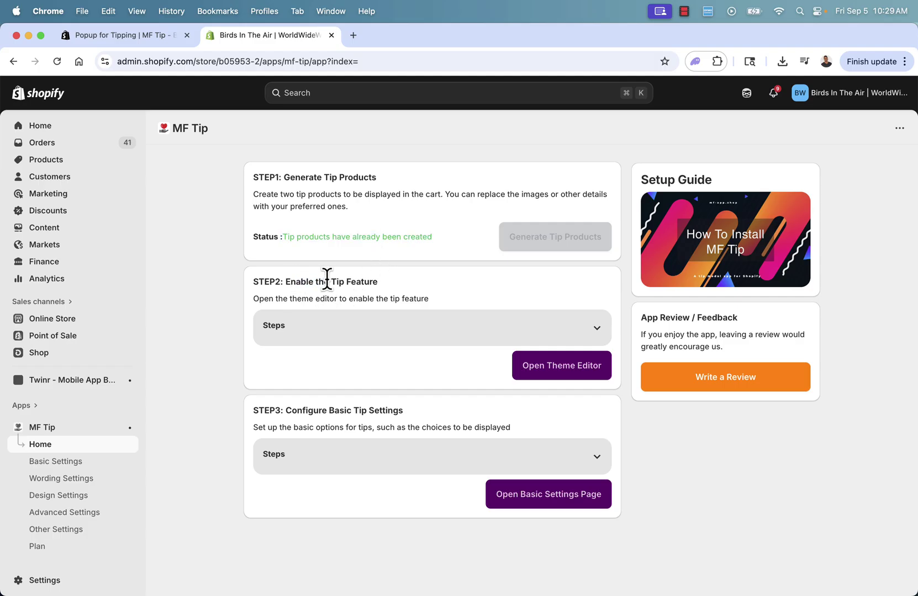
{"action": "left_click", "coordinate": [316, 313]}
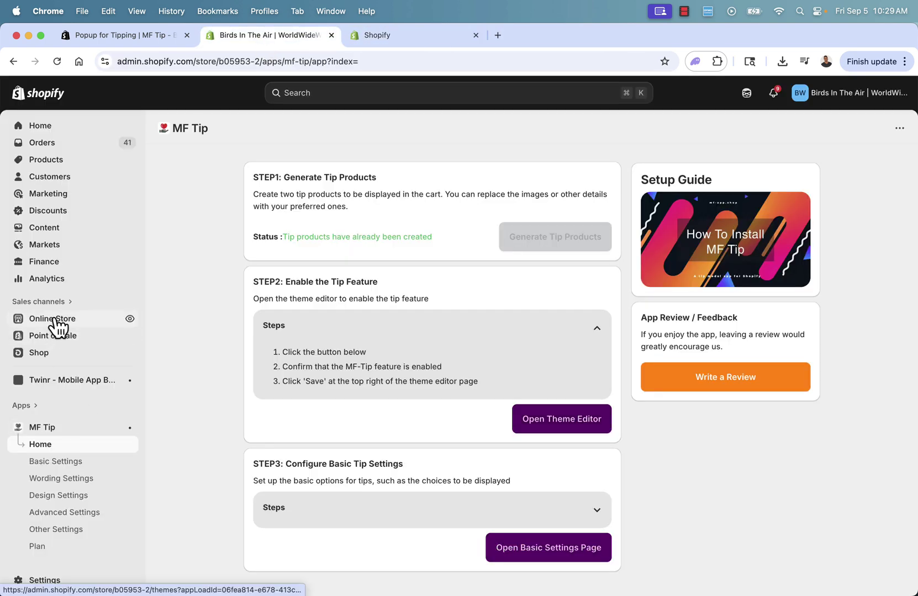
Save the theme with the Tip Modal embed enabled, then expand STEP3's basic-settings instructions
{"action": "left_click", "coordinate": [390, 37]}
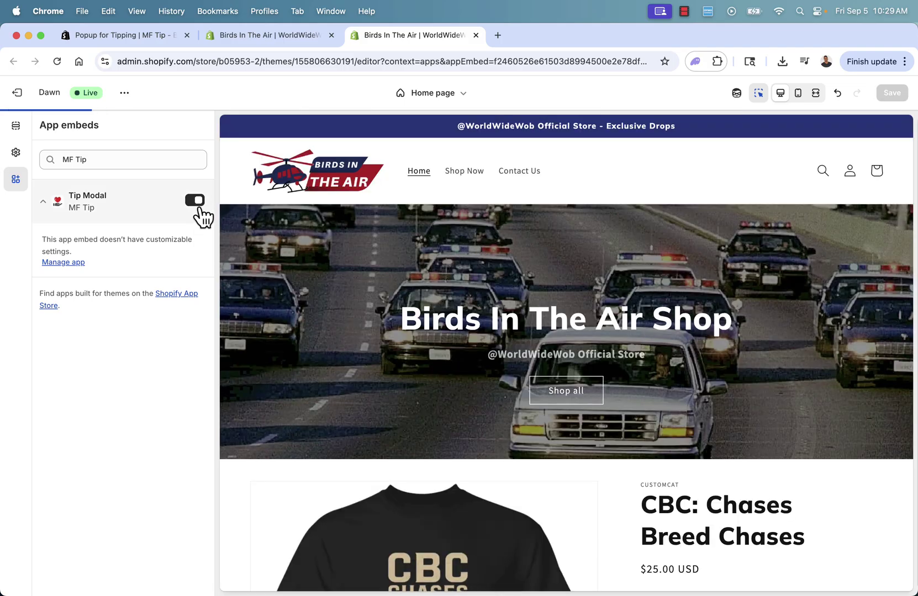
{"action": "left_click", "coordinate": [898, 94]}
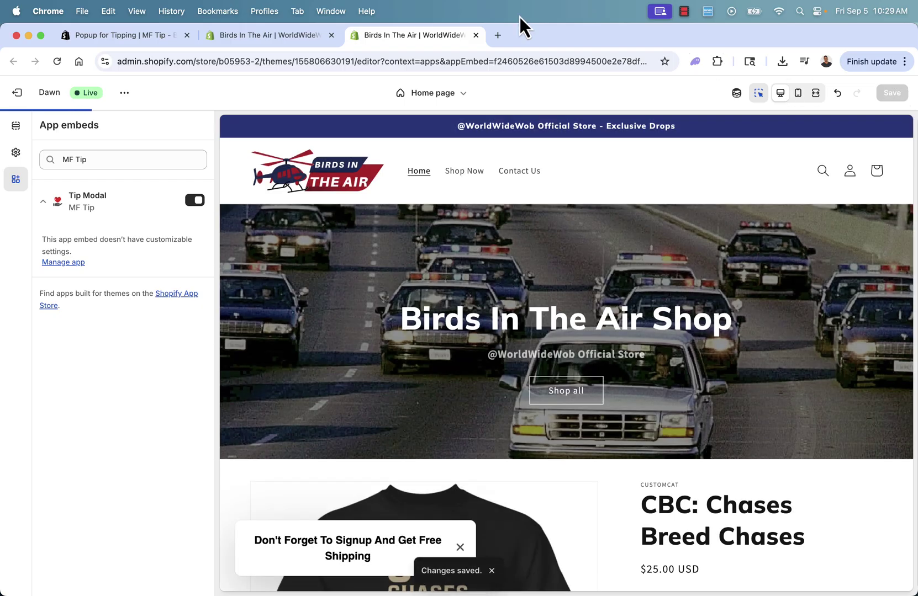
{"action": "left_click", "coordinate": [258, 38]}
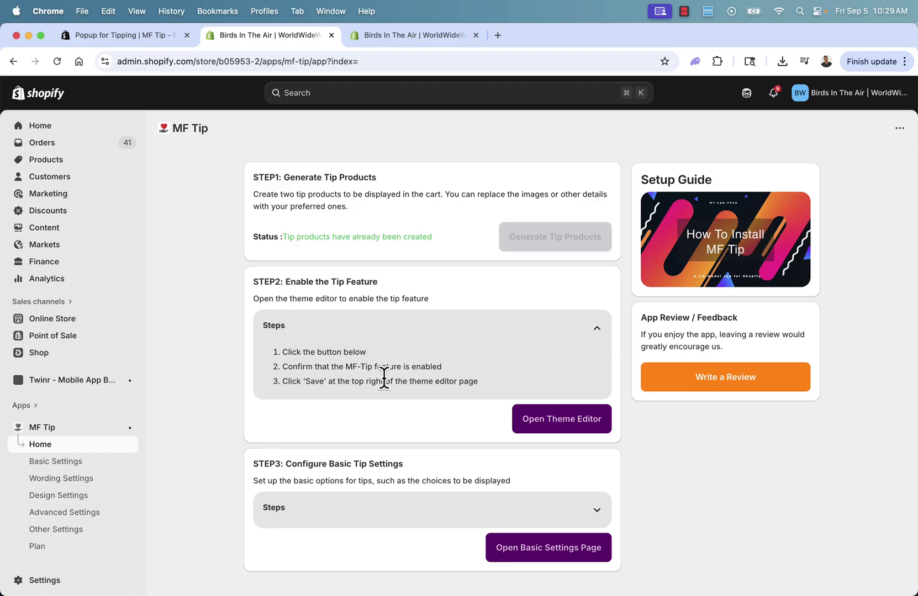
{"action": "left_click_drag", "start_coordinate": [335, 352], "coordinate": [364, 384]}
{"action": "left_click", "coordinate": [356, 381]}
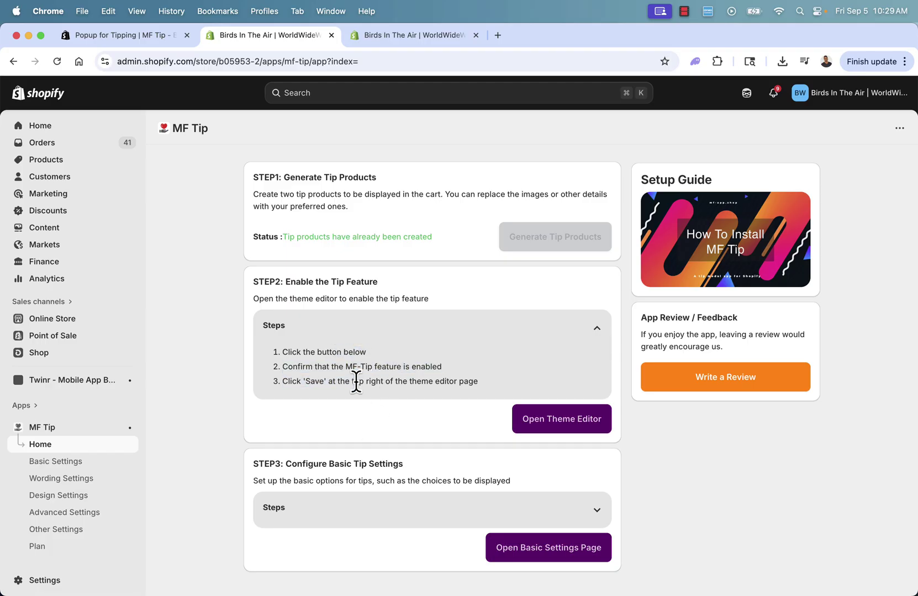
{"action": "left_click", "coordinate": [274, 513]}
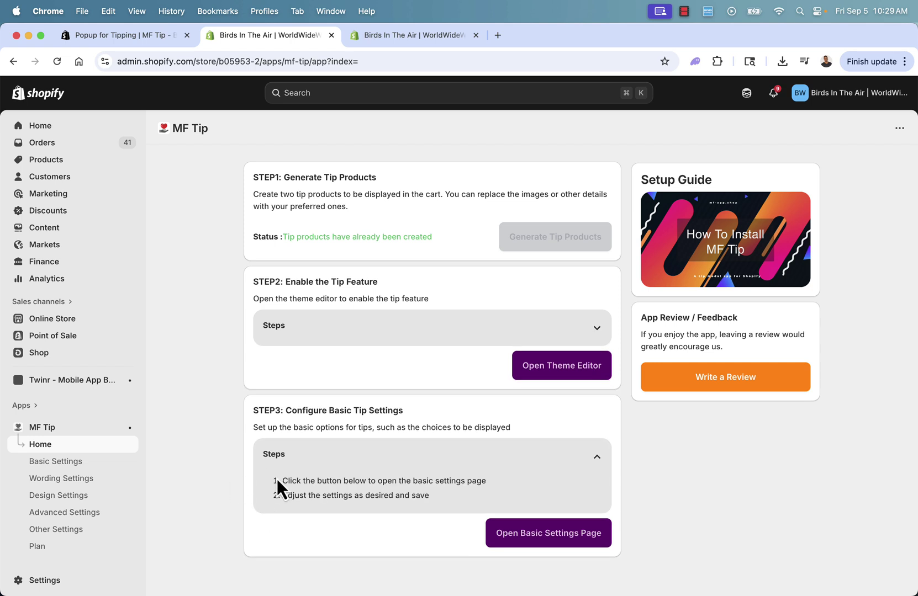
On Basic Settings, try the Fixed Amount and Do not display tip types, keeping Percentage Settings
{"action": "left_click", "coordinate": [521, 533]}
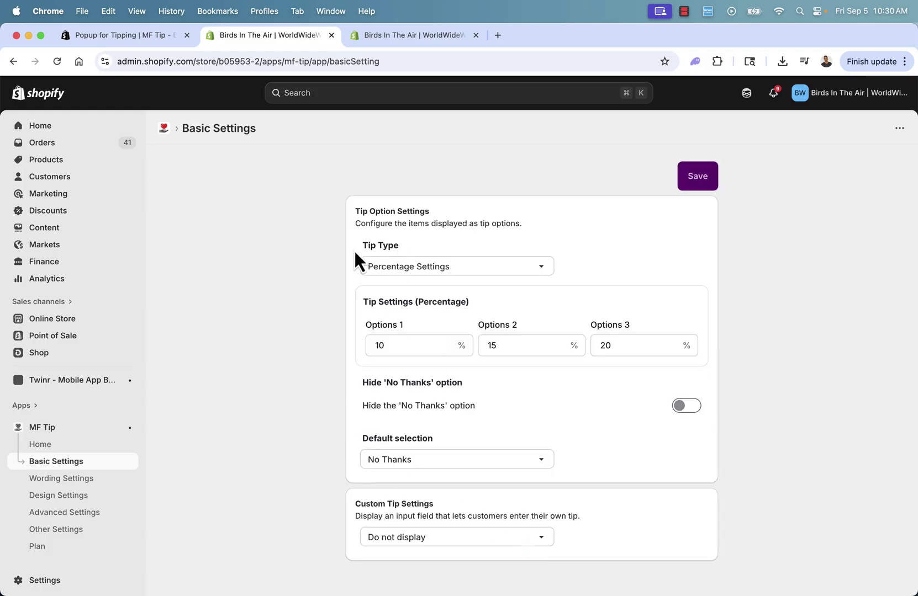
{"action": "left_click", "coordinate": [391, 272]}
{"action": "left_click", "coordinate": [392, 283]}
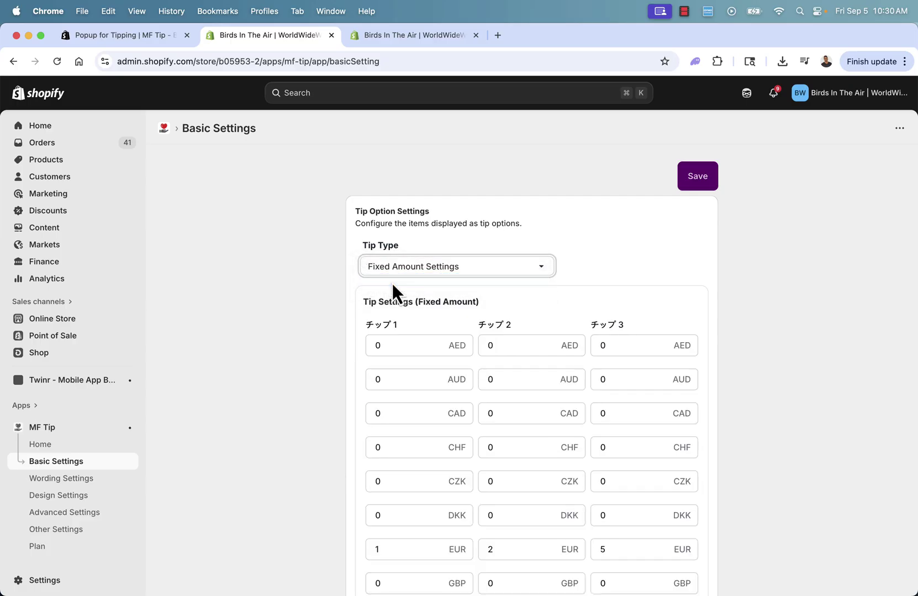
{"action": "left_click", "coordinate": [387, 265]}
{"action": "left_click", "coordinate": [387, 286]}
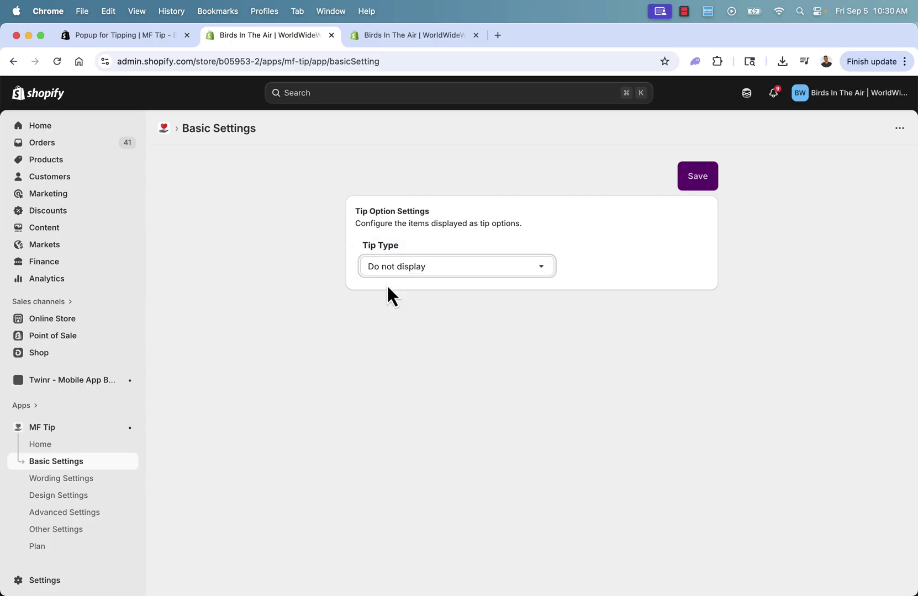
{"action": "left_click", "coordinate": [387, 265]}
{"action": "left_click", "coordinate": [381, 240]}
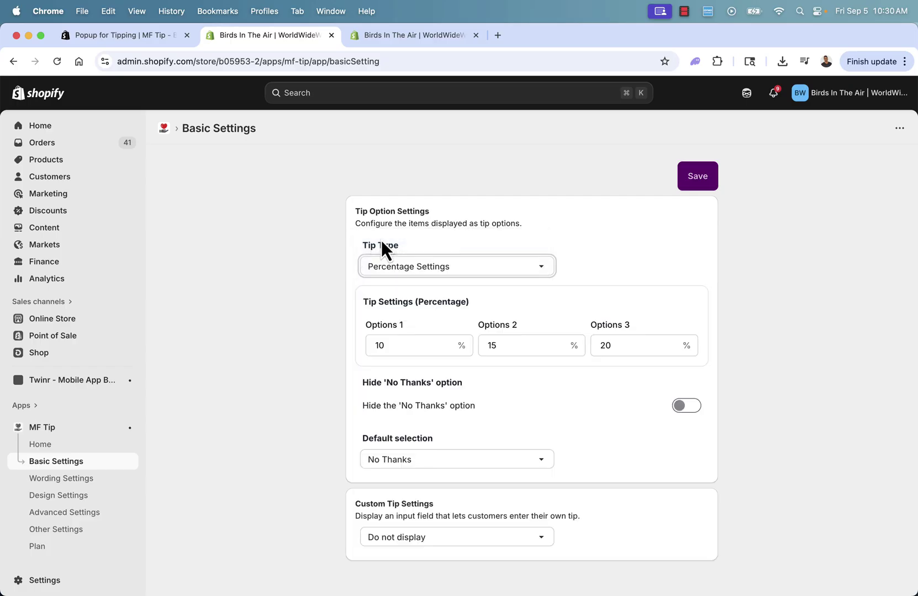
{"action": "left_click", "coordinate": [261, 262]}
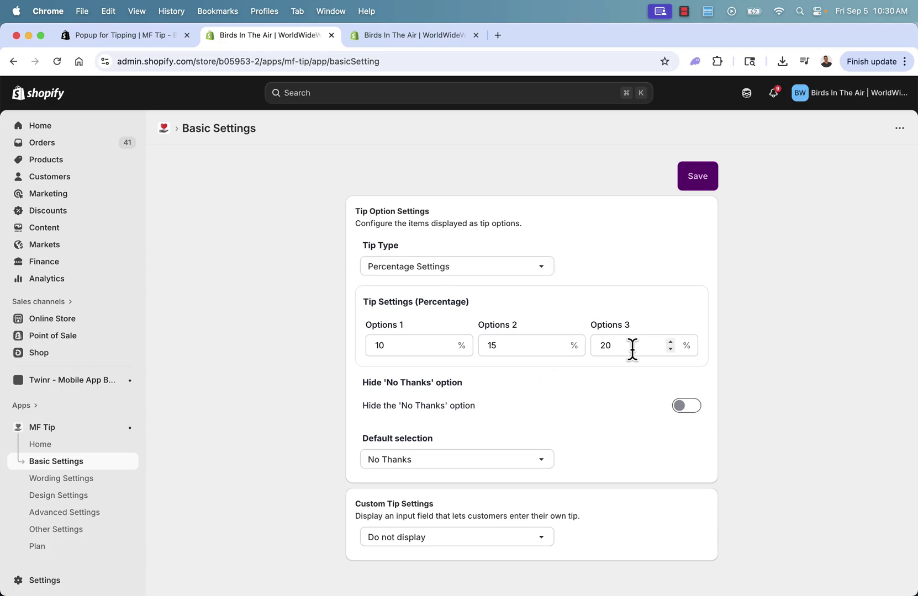
Start retyping the Option 1–3 percentage values, moving between the fields with Tab
{"action": "left_click", "coordinate": [374, 348]}
{"action": "key", "text": "BackSpace"}
{"action": "type", "text": "5"}
{"action": "key", "text": "Tab"}
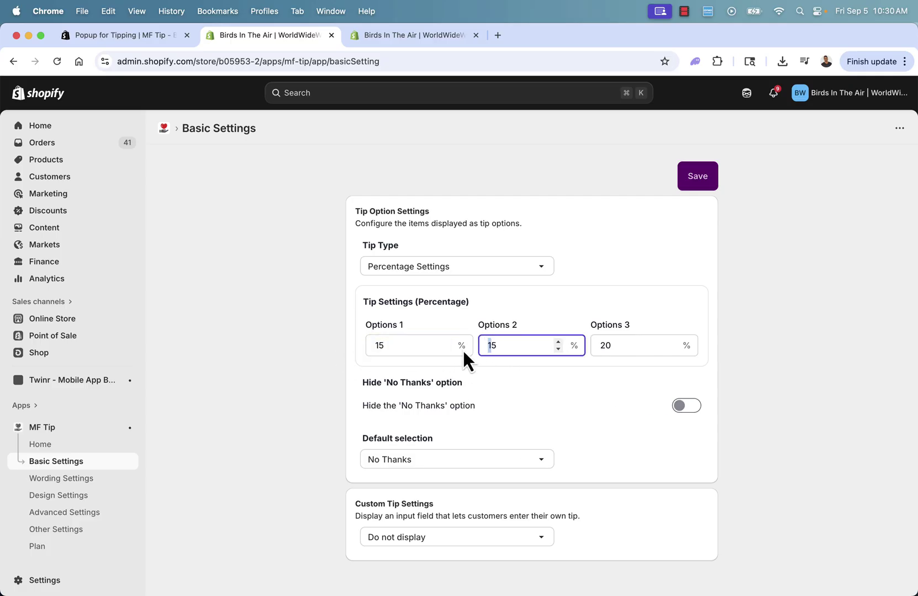
{"action": "key", "text": "Delete"}
{"action": "type", "text": "01"}
{"action": "key", "text": "Tab"}
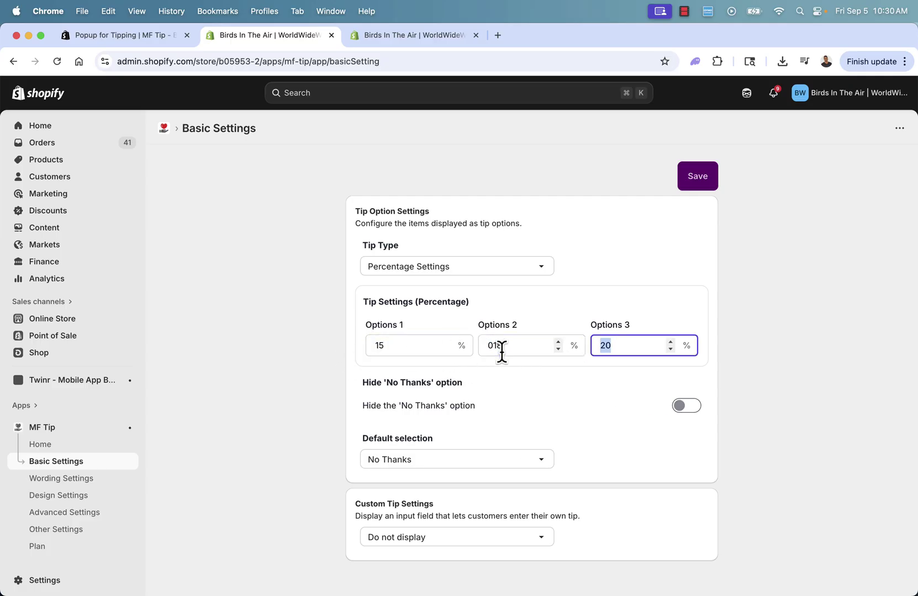
{"action": "left_click", "coordinate": [491, 349]}
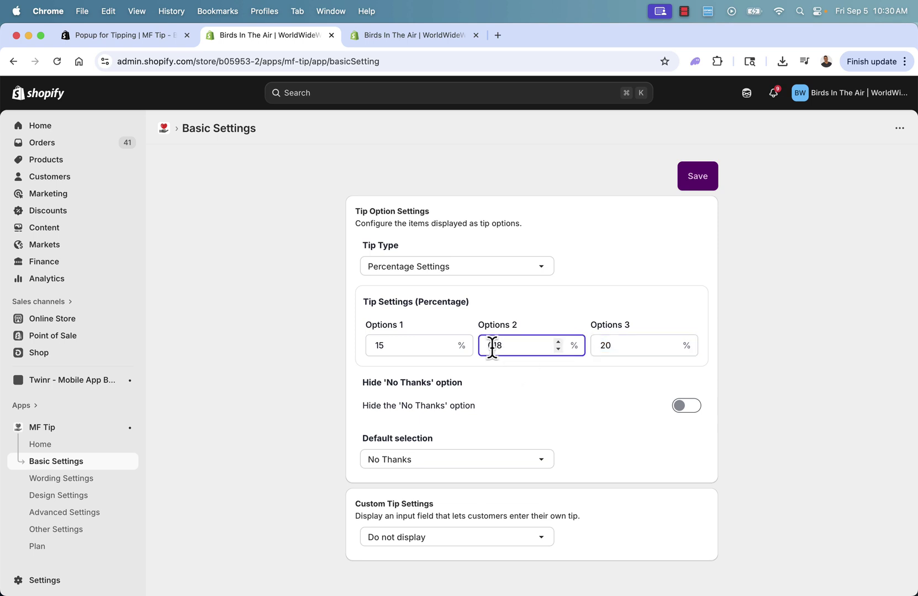
{"action": "left_click_drag", "start_coordinate": [420, 348], "coordinate": [361, 349]}
{"action": "key", "text": "Tab"}
{"action": "type", "text": "18"}
{"action": "key", "text": "Tab"}
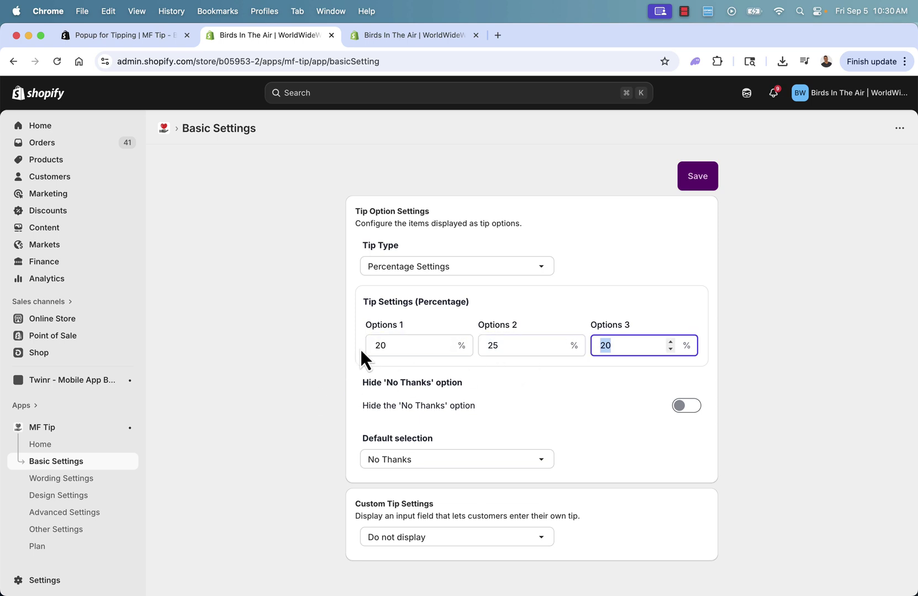
{"action": "type", "text": "30"}
Set the three percentage tip options to 15, 18 and 20
{"action": "left_click", "coordinate": [360, 348]}
{"action": "left_click_drag", "start_coordinate": [397, 349], "coordinate": [340, 350]}
{"action": "type", "text": "15"}
{"action": "key", "text": "Tab"}
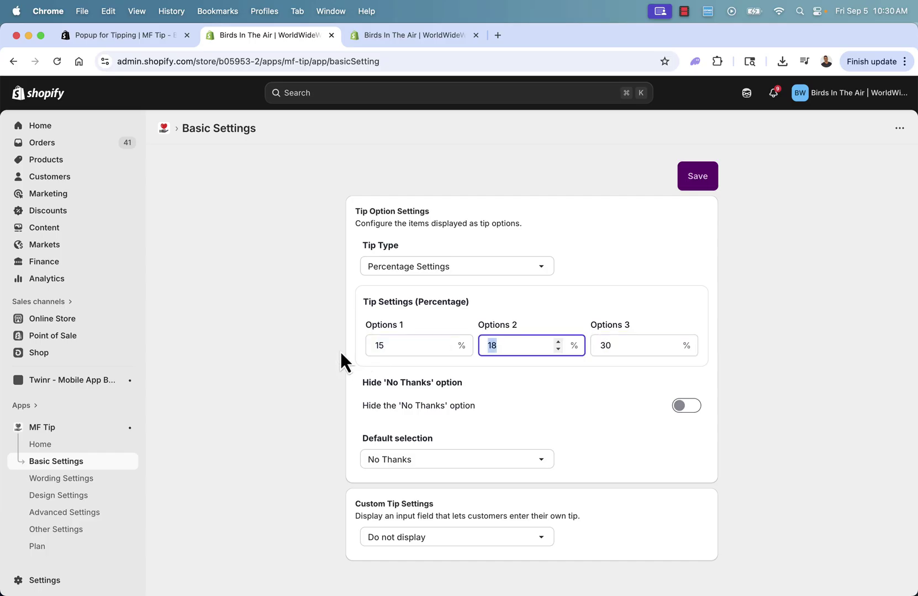
{"action": "type", "text": "18"}
{"action": "key", "text": "Tab"}
{"action": "type", "text": "20"}
{"action": "left_click", "coordinate": [358, 388]}
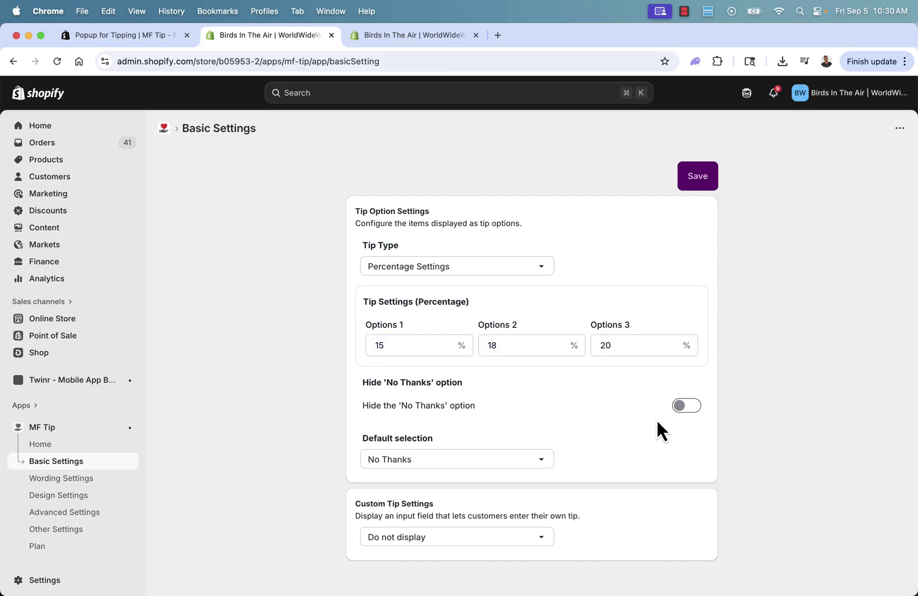
Leave Hide 'No Thanks' off and keep No Thanks as the default selection
{"action": "left_click", "coordinate": [687, 409]}
{"action": "left_click", "coordinate": [690, 409]}
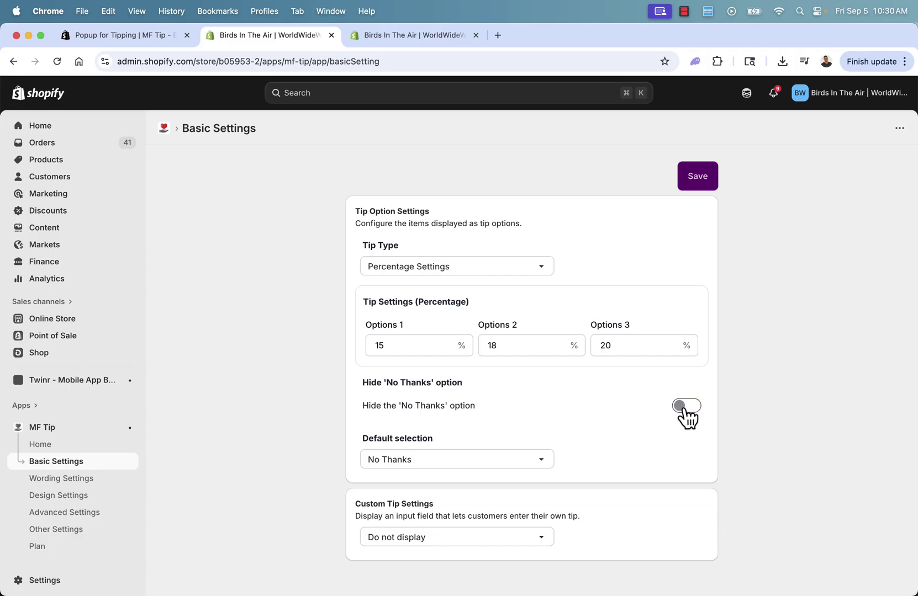
{"action": "left_click", "coordinate": [419, 458]}
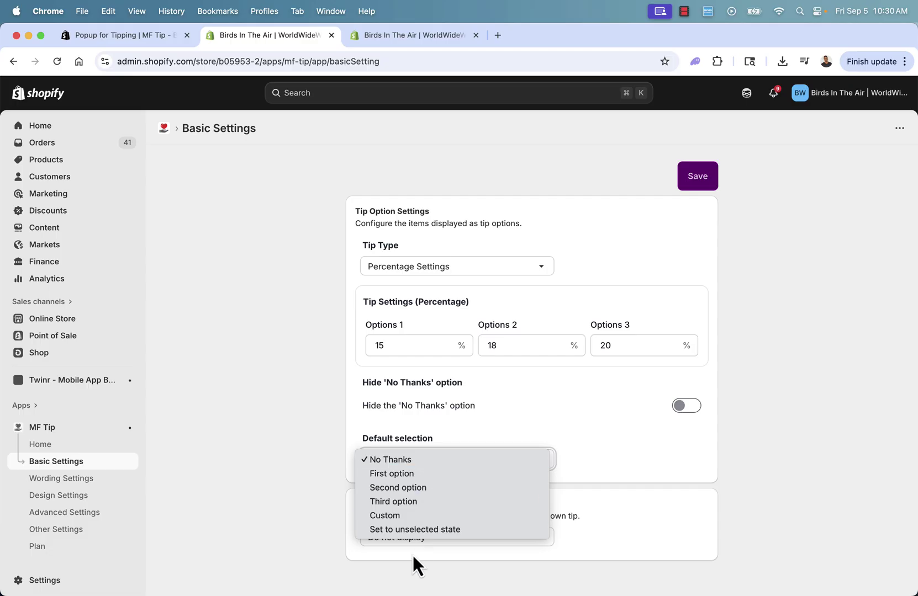
{"action": "left_click", "coordinate": [406, 528]}
{"action": "left_click", "coordinate": [400, 458]}
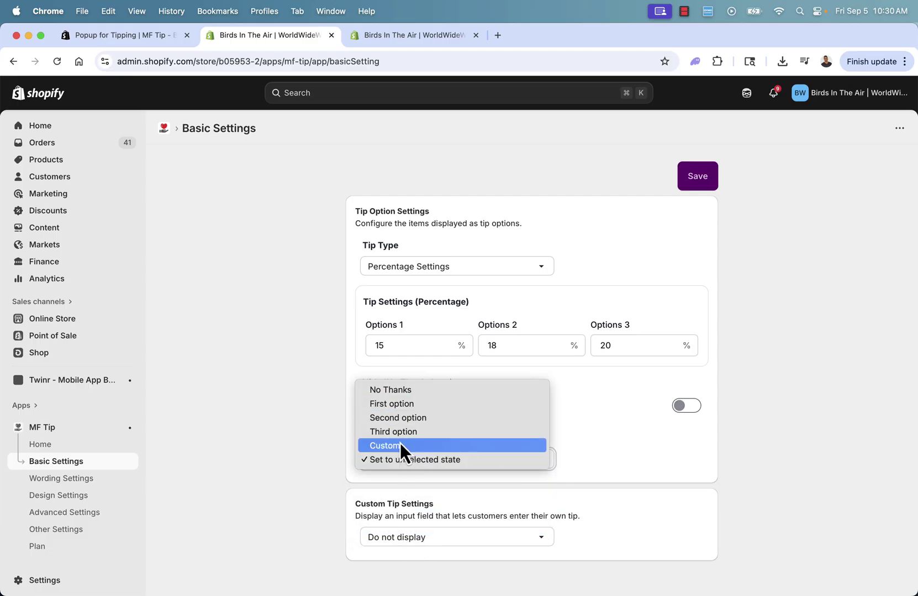
{"action": "left_click", "coordinate": [389, 392]}
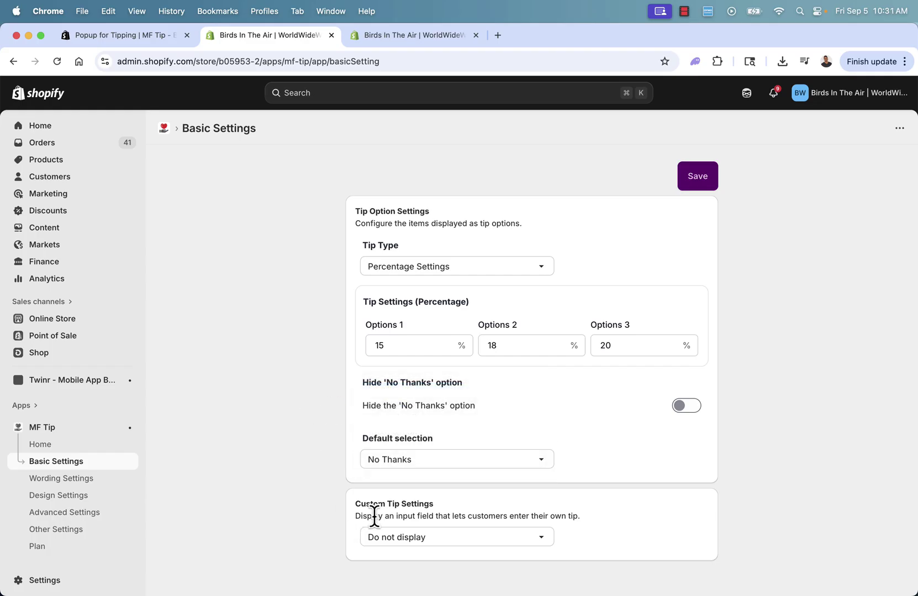
{"action": "left_click_drag", "start_coordinate": [373, 517], "coordinate": [435, 506]}
{"action": "left_click", "coordinate": [435, 514]}
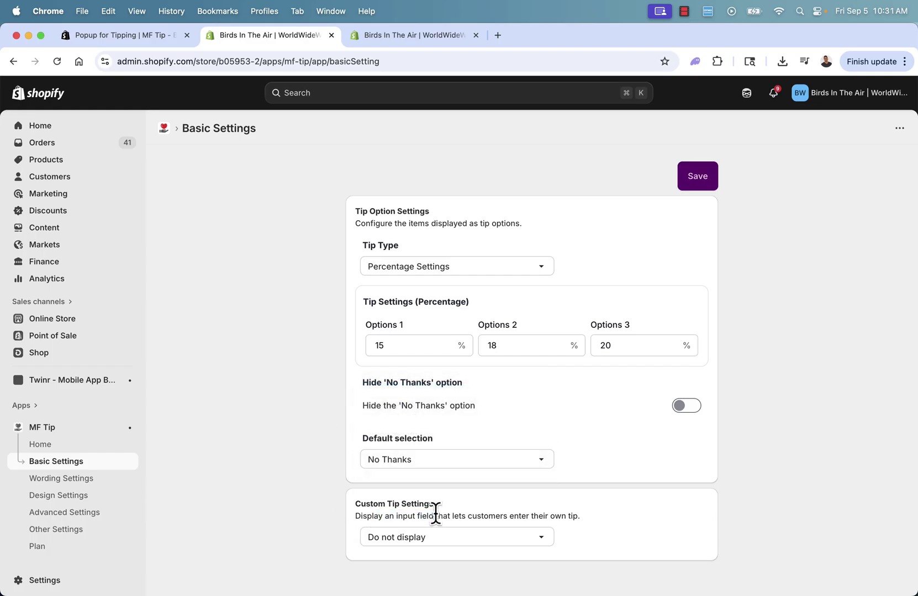
Keep the Custom Tip field on Do not display and save the basic tip settings
{"action": "left_click", "coordinate": [451, 540]}
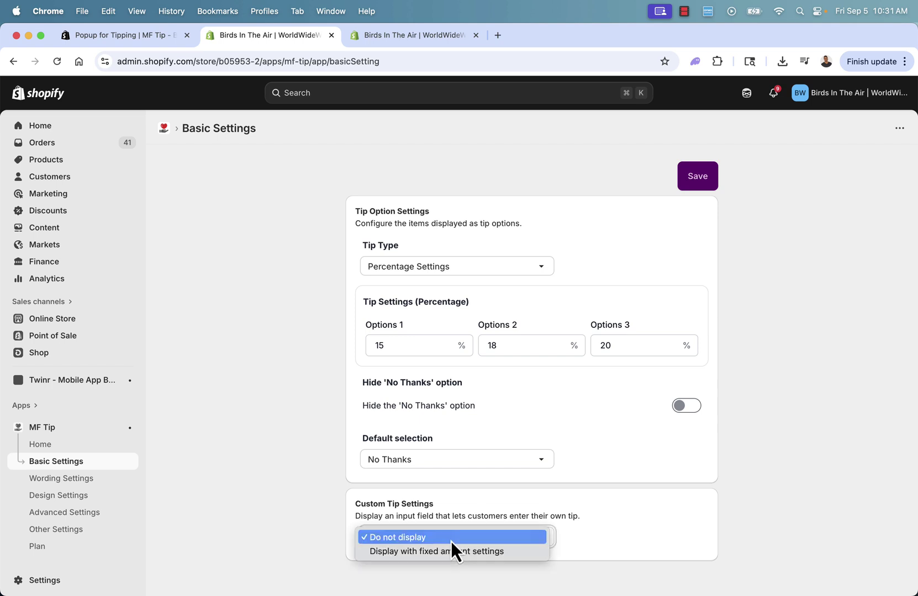
{"action": "left_click", "coordinate": [451, 551]}
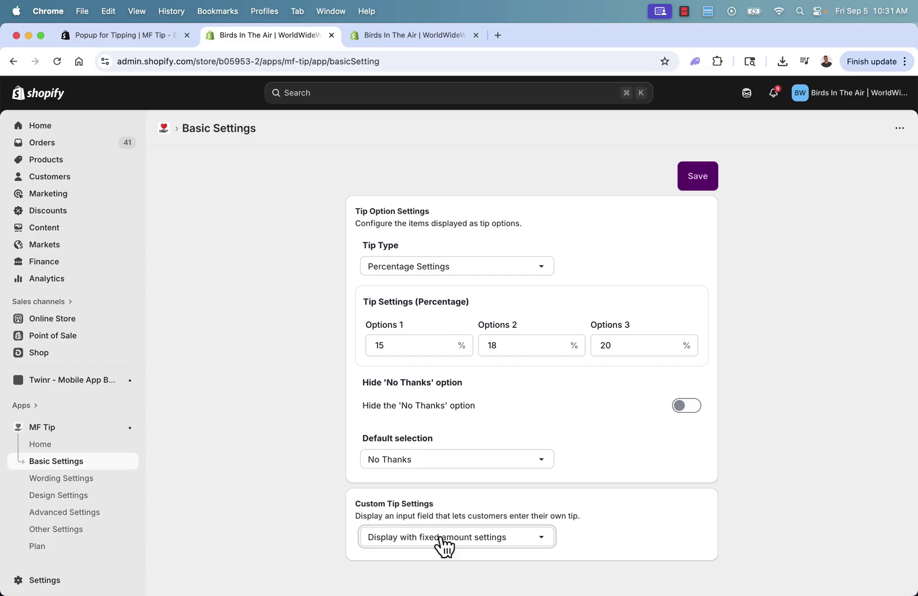
{"action": "left_click", "coordinate": [478, 267]}
{"action": "left_click", "coordinate": [479, 265]}
{"action": "left_click", "coordinate": [441, 538]}
{"action": "left_click", "coordinate": [435, 525]}
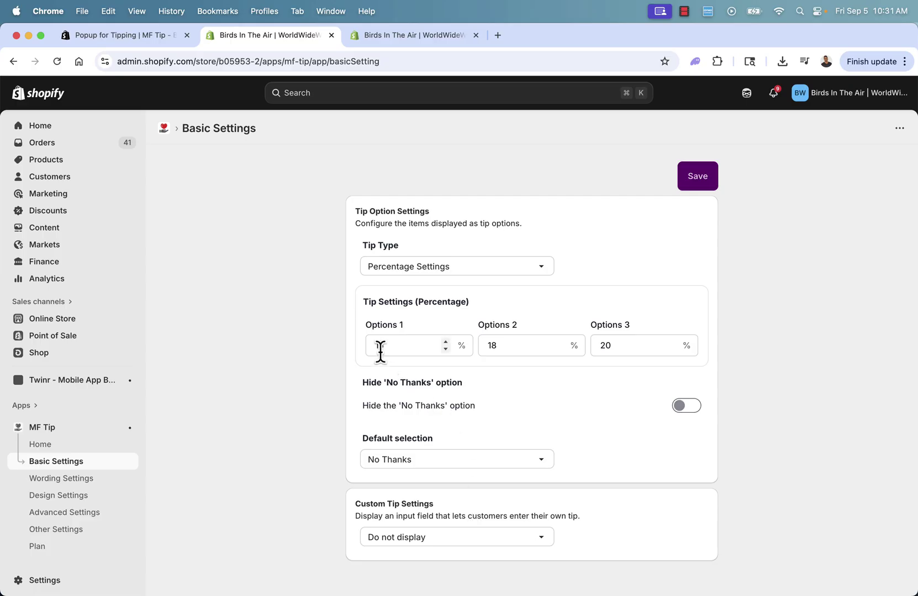
{"action": "left_click", "coordinate": [688, 184]}
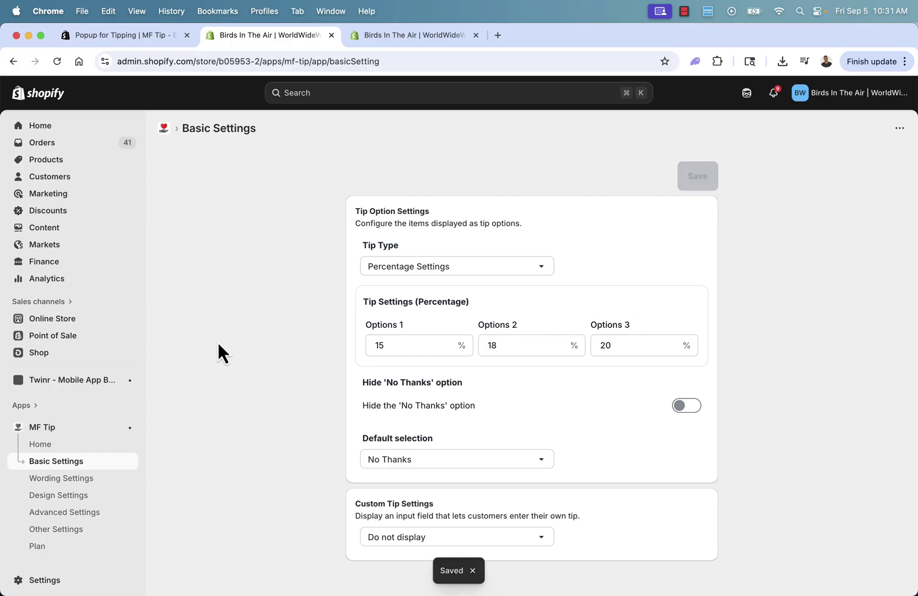
{"action": "left_click", "coordinate": [87, 478]}
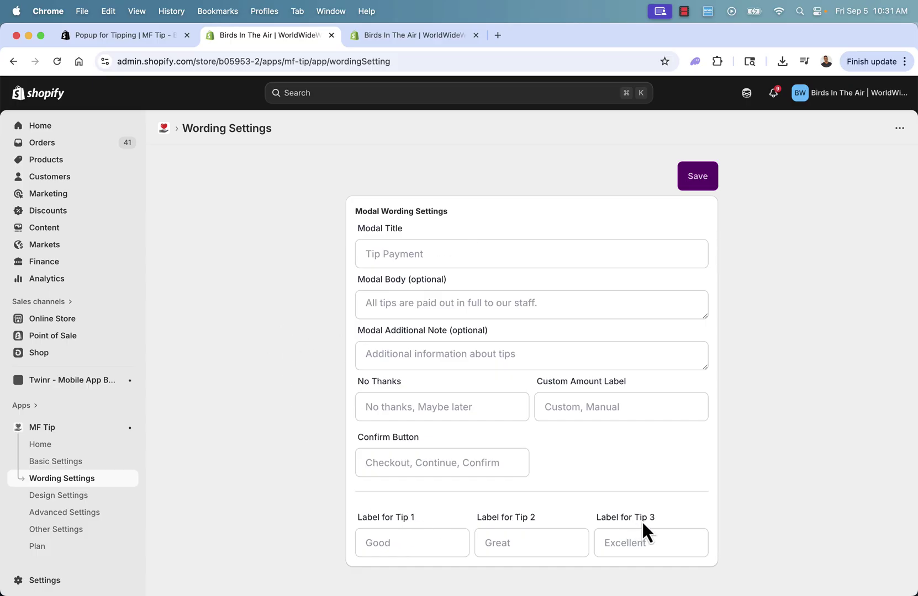
Open the tip popup's Design Settings page
{"action": "left_click", "coordinate": [65, 496]}
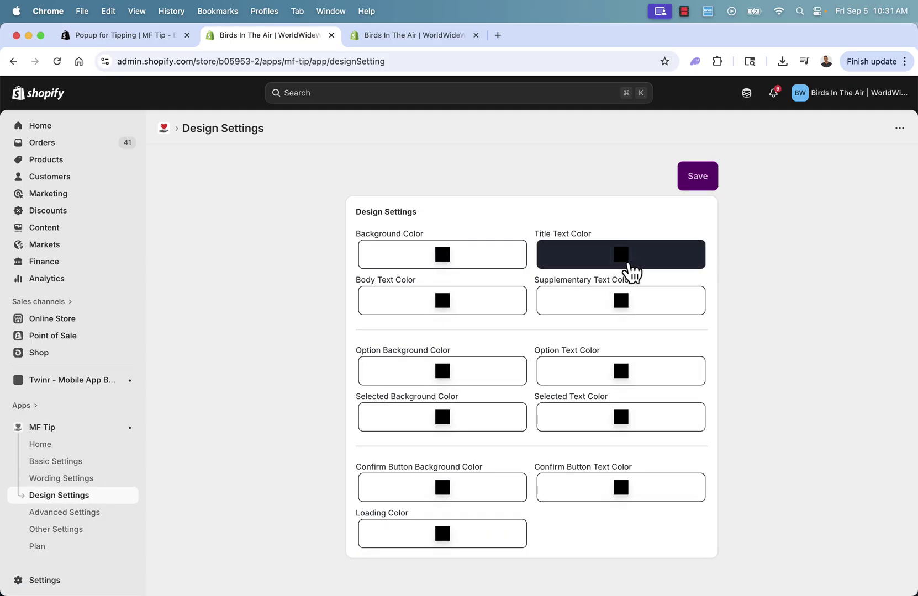
Set popup background to blue rgb(0,34,228) and option background to red rgb(212,0,0), then save
{"action": "left_click", "coordinate": [465, 263]}
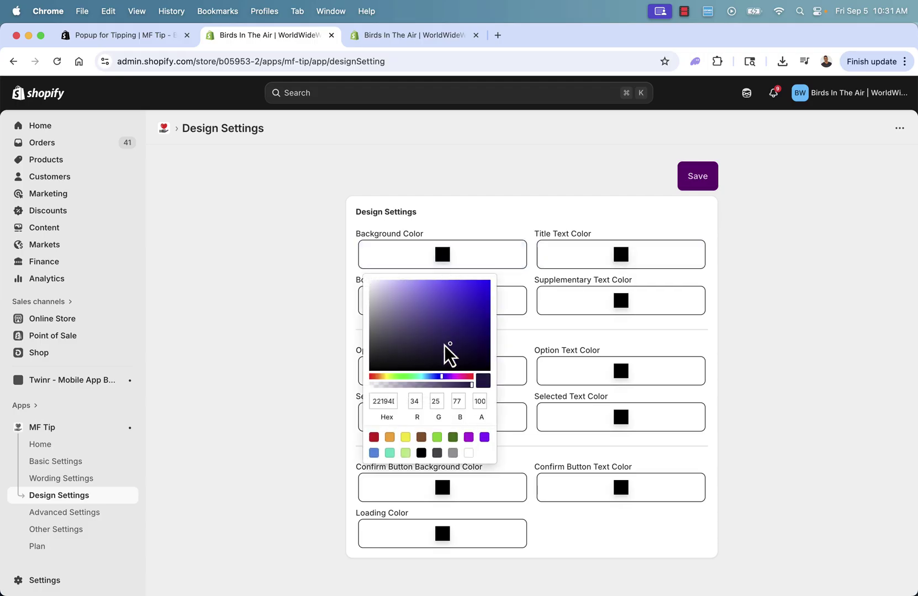
{"action": "mouse_move", "coordinate": [440, 380]}
{"action": "left_mouse_down"}
{"action": "mouse_move", "coordinate": [476, 324]}
{"action": "mouse_move", "coordinate": [510, 299]}
{"action": "mouse_move", "coordinate": [495, 304]}
{"action": "mouse_move", "coordinate": [490, 292]}
{"action": "left_mouse_up"}
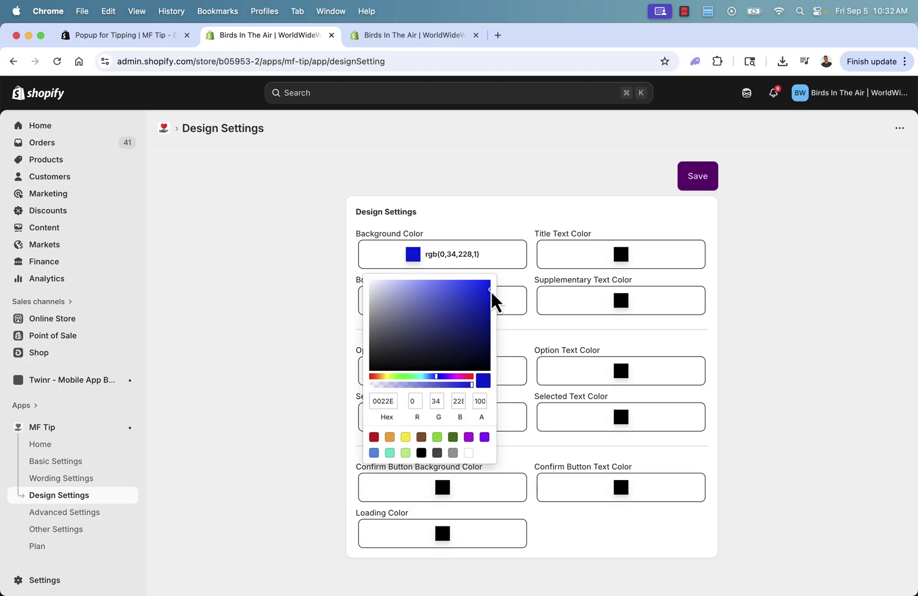
{"action": "left_click", "coordinate": [293, 314]}
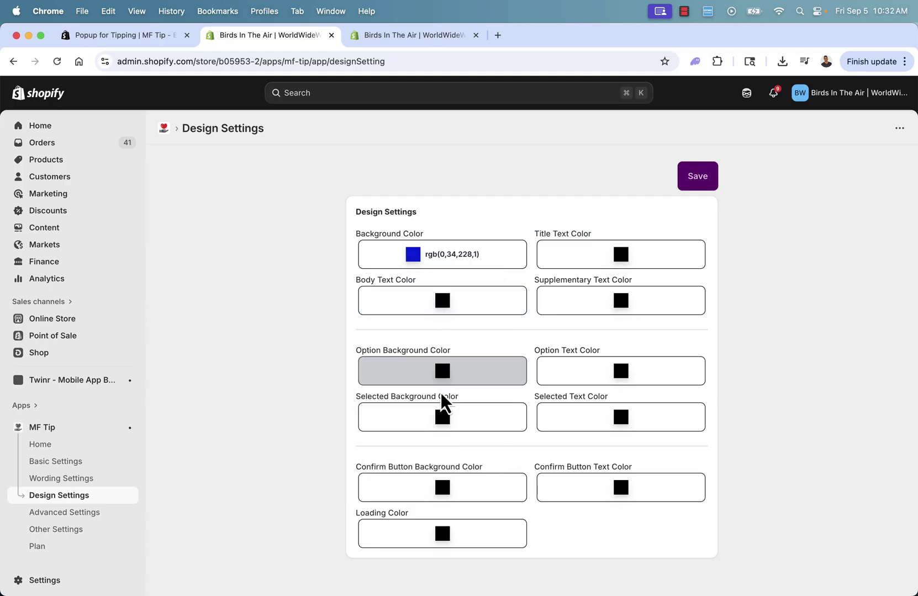
{"action": "left_click", "coordinate": [449, 371]}
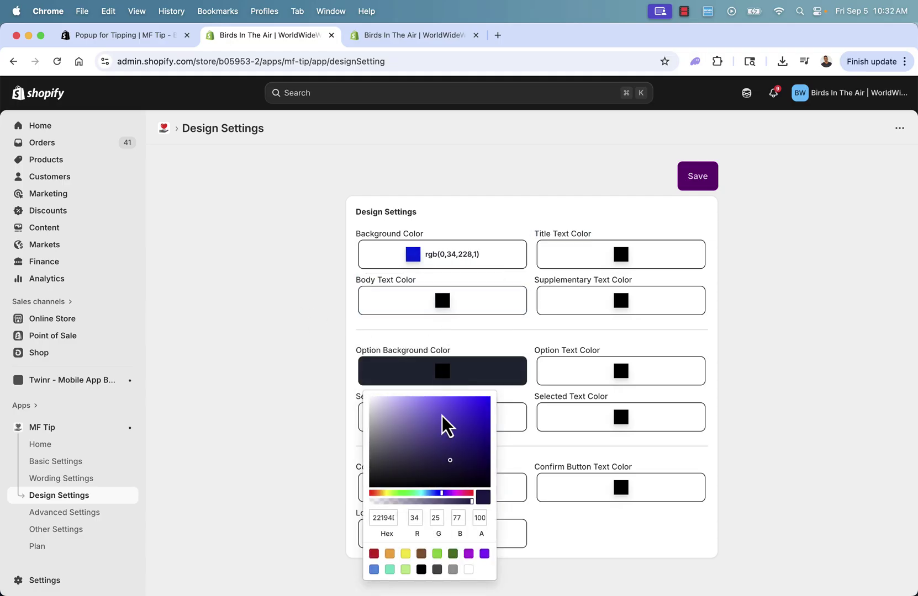
{"action": "left_click", "coordinate": [377, 493]}
{"action": "left_click_drag", "start_coordinate": [377, 494], "coordinate": [372, 494]}
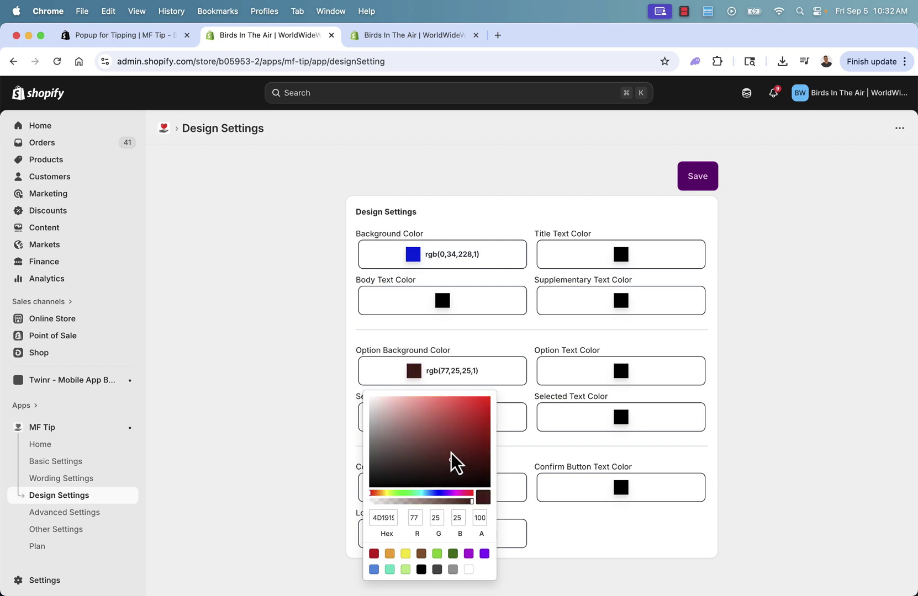
{"action": "mouse_move", "coordinate": [458, 449]}
{"action": "left_mouse_down"}
{"action": "mouse_move", "coordinate": [490, 430]}
{"action": "mouse_move", "coordinate": [500, 418]}
{"action": "mouse_move", "coordinate": [494, 412]}
{"action": "left_mouse_up"}
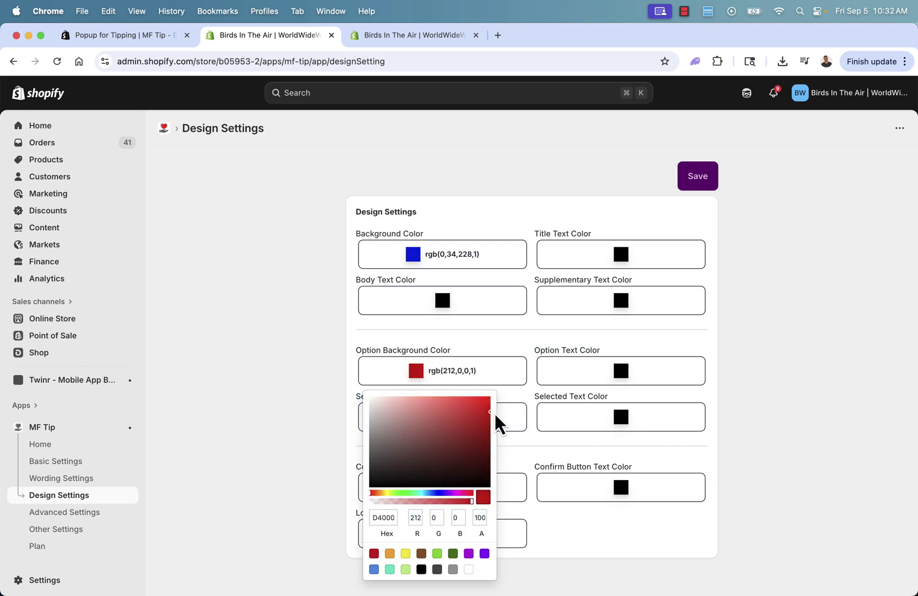
{"action": "left_click", "coordinate": [271, 433]}
{"action": "left_click", "coordinate": [706, 187]}
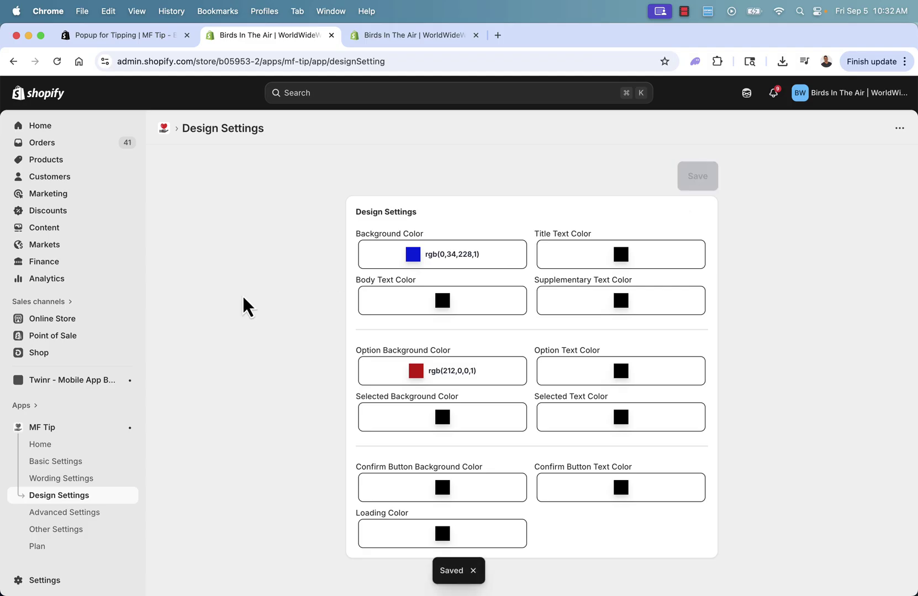
Start a new rule from the Advanced Settings page and glance at its condition types
{"action": "left_click", "coordinate": [87, 516]}
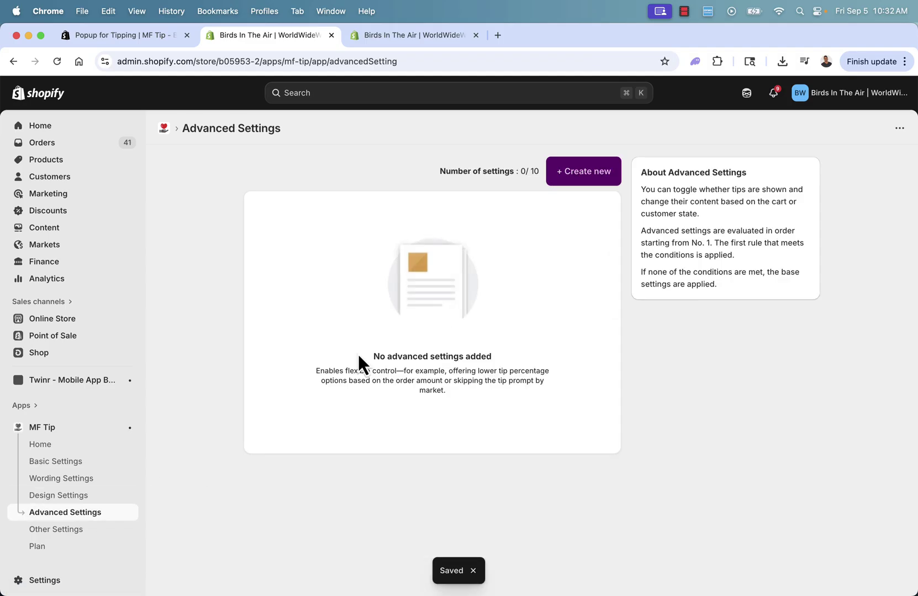
{"action": "left_click_drag", "start_coordinate": [664, 193], "coordinate": [720, 253]}
{"action": "left_click", "coordinate": [719, 253]}
{"action": "left_click", "coordinate": [585, 180]}
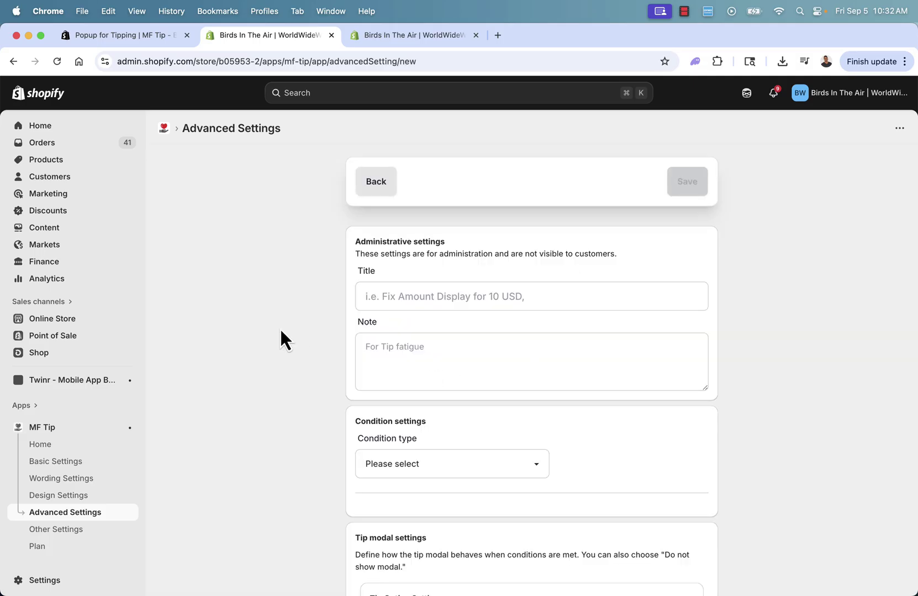
{"action": "scroll", "coordinate": [416, 324], "scroll_direction": "down", "scroll_amount": 4}
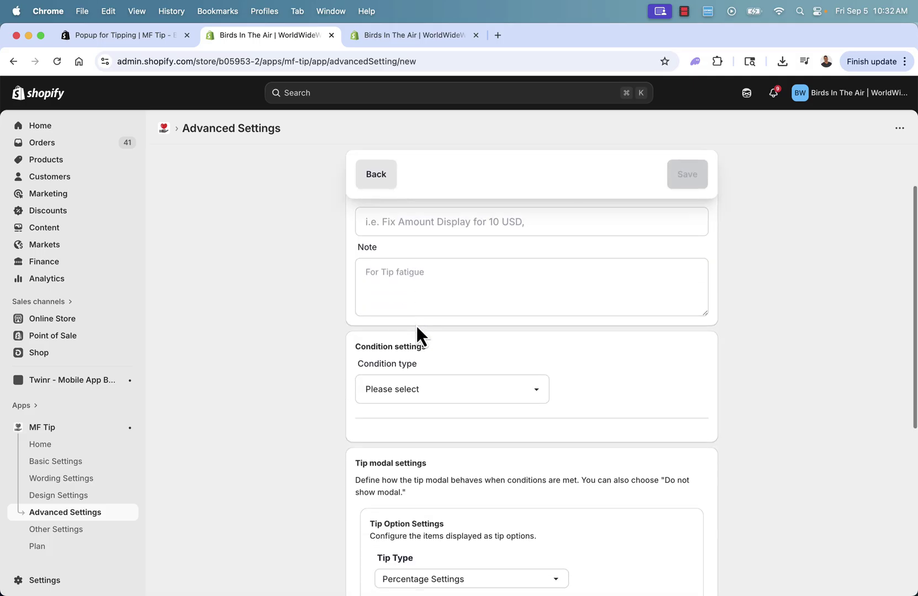
{"action": "left_click", "coordinate": [414, 361]}
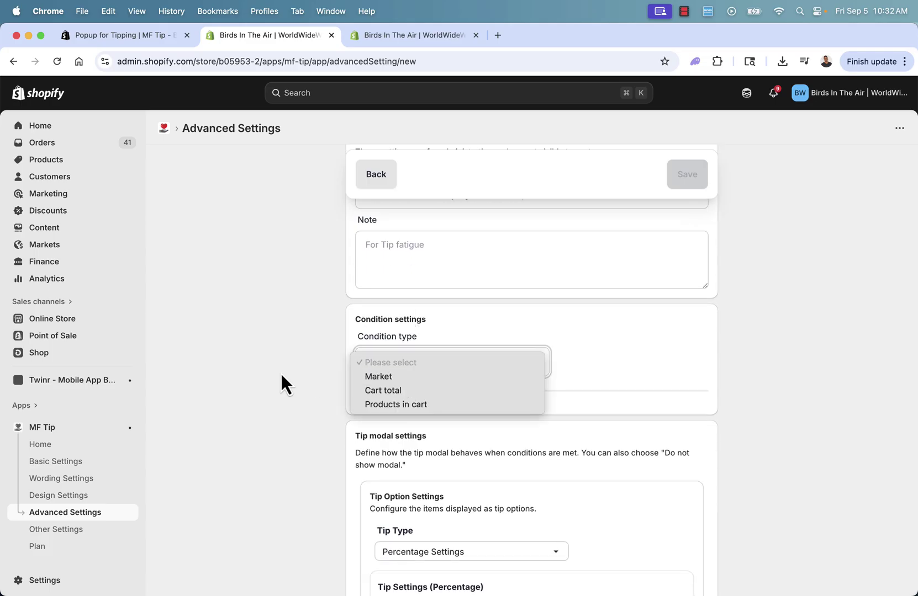
{"action": "left_click", "coordinate": [279, 372]}
{"action": "scroll", "coordinate": [279, 372], "scroll_direction": "up", "scroll_amount": 3}
Title the rule 'USA only', note 'For USA customers only', and target the United States market
{"action": "left_click", "coordinate": [427, 272]}
{"action": "type", "text": "USA only"}
{"action": "left_click", "coordinate": [405, 359]}
{"action": "type", "text": "For USA customers only"}
{"action": "scroll", "coordinate": [241, 491], "scroll_direction": "down", "scroll_amount": 3}
{"action": "left_click", "coordinate": [422, 313]}
{"action": "left_click", "coordinate": [421, 319]}
{"action": "left_click", "coordinate": [460, 382]}
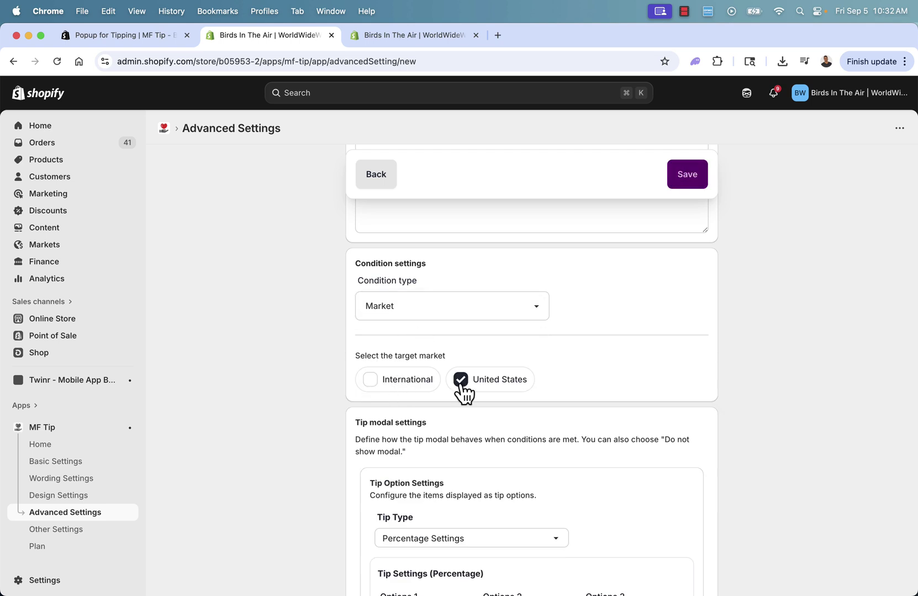
Try the Cart total and Products in cart conditions, then set the condition back to Market
{"action": "left_click", "coordinate": [429, 317]}
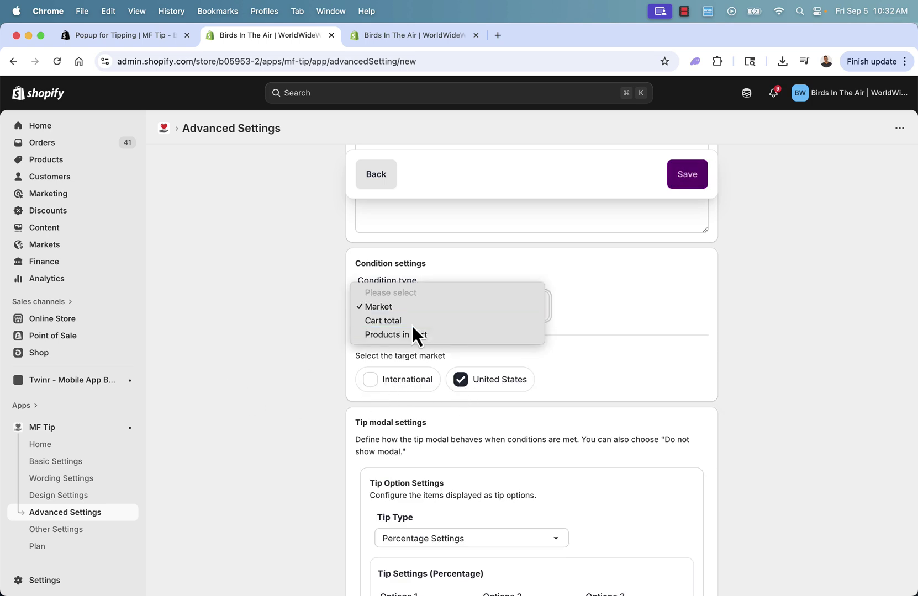
{"action": "left_click", "coordinate": [411, 323]}
{"action": "scroll", "coordinate": [421, 419], "scroll_direction": "down", "scroll_amount": 2}
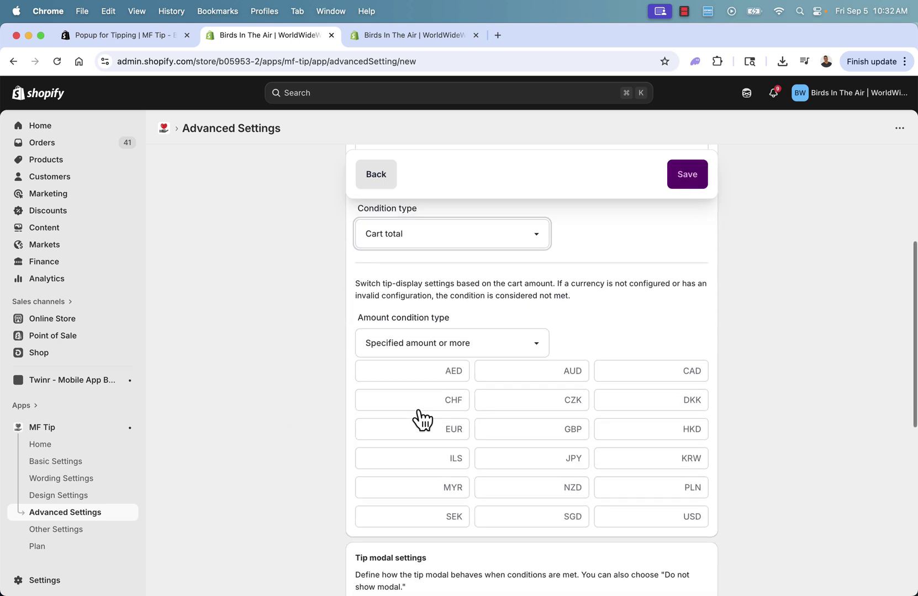
{"action": "left_click", "coordinate": [416, 354]}
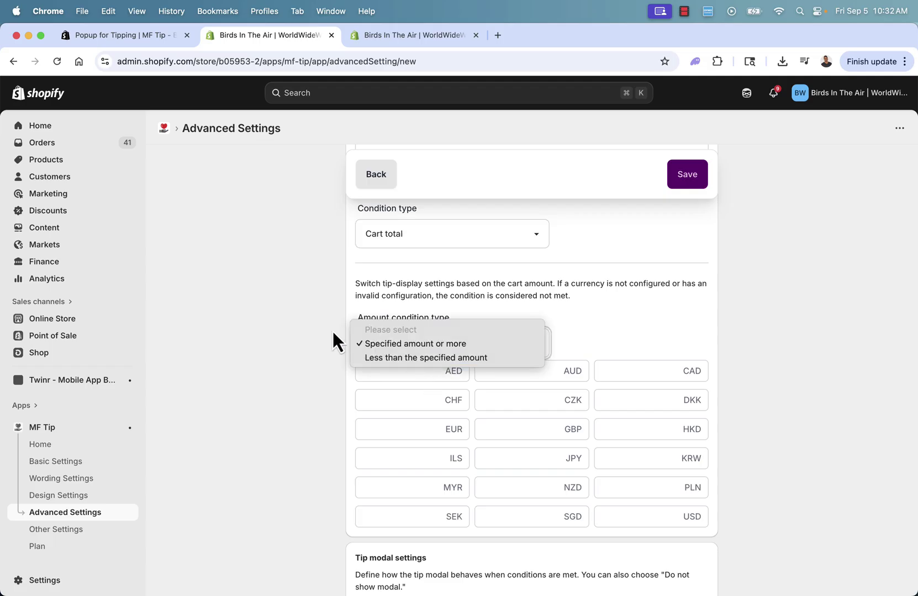
{"action": "left_click", "coordinate": [309, 324]}
{"action": "left_click", "coordinate": [407, 339]}
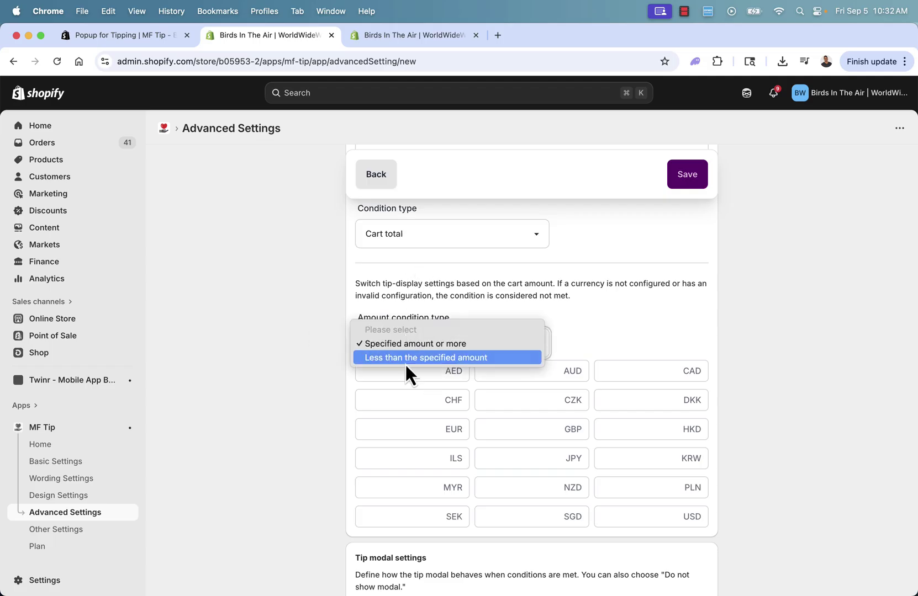
{"action": "left_click", "coordinate": [247, 353]}
{"action": "left_click", "coordinate": [401, 242]}
{"action": "left_click", "coordinate": [396, 252]}
{"action": "left_click", "coordinate": [401, 329]}
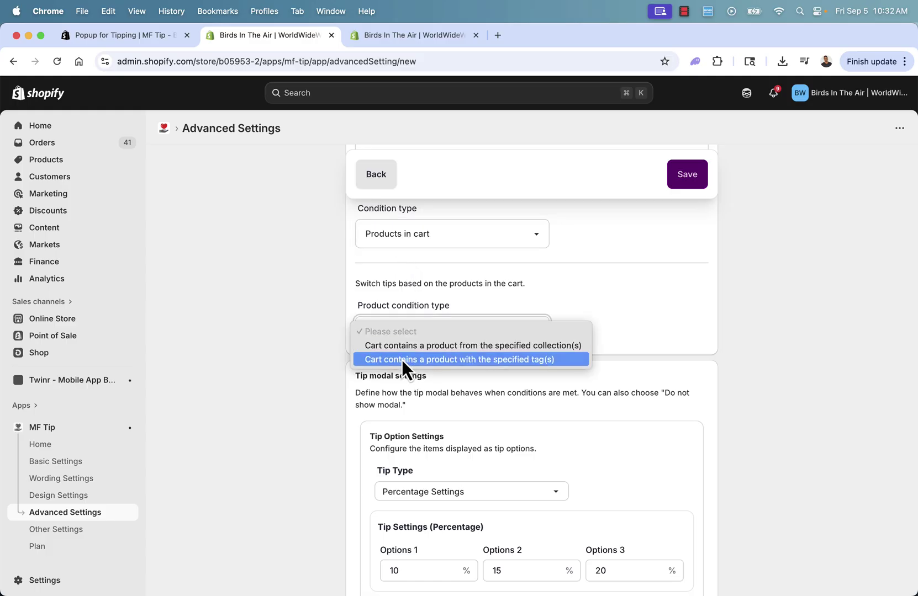
{"action": "left_click", "coordinate": [292, 345]}
{"action": "left_click", "coordinate": [418, 245]}
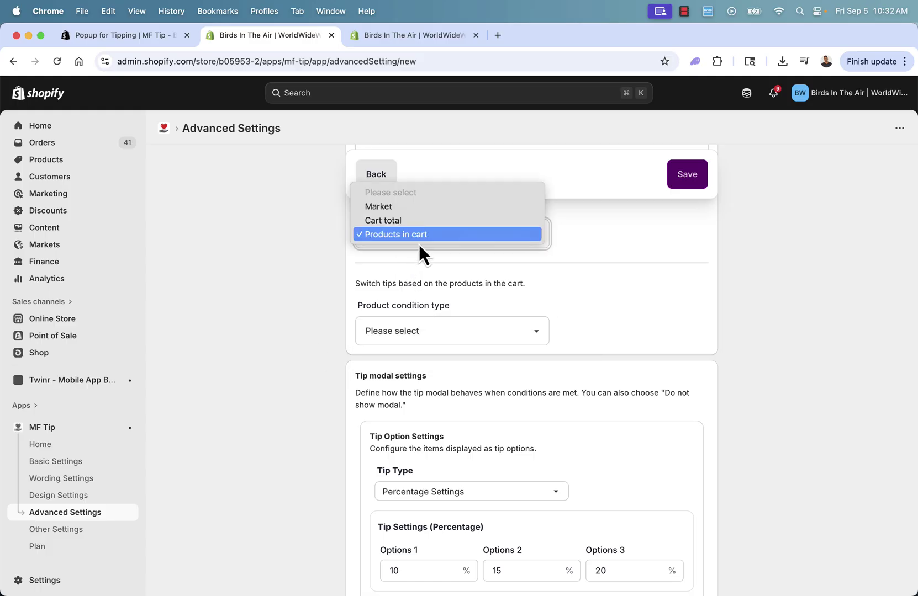
{"action": "left_click", "coordinate": [405, 210]}
Keep Percentage Settings and enter 20, 25 and 30 as the rule's three tip options
{"action": "scroll", "coordinate": [455, 322], "scroll_direction": "up", "scroll_amount": 5}
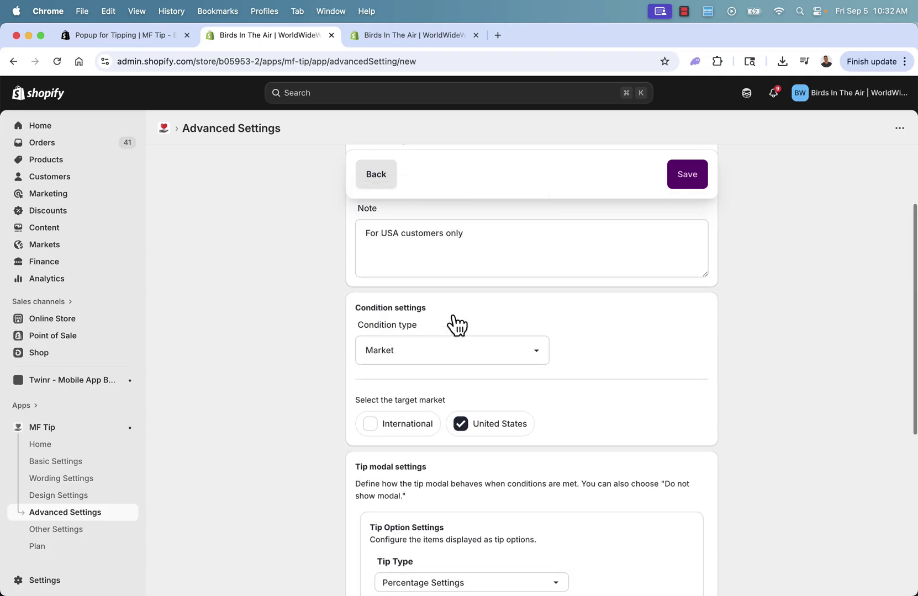
{"action": "scroll", "coordinate": [456, 325], "scroll_direction": "down", "scroll_amount": 7}
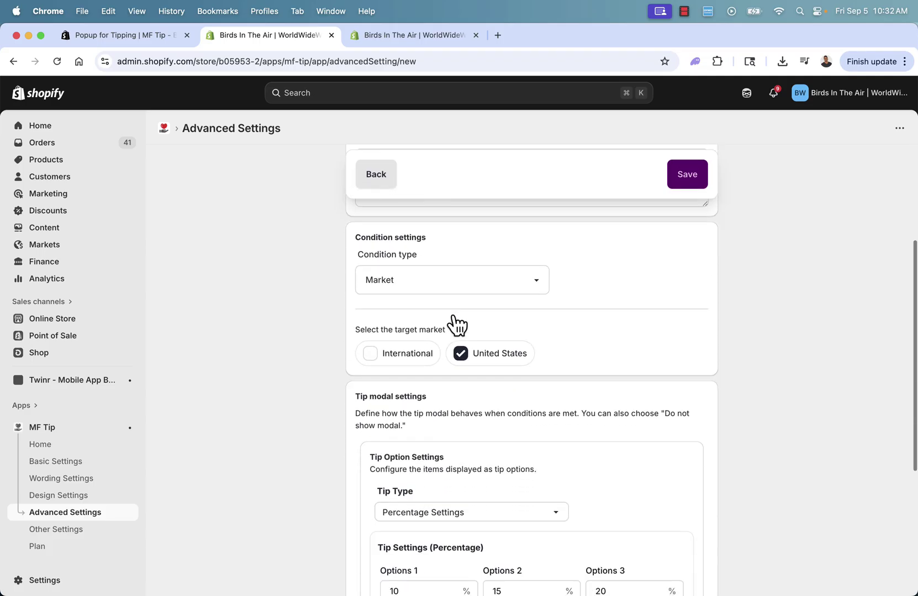
{"action": "scroll", "coordinate": [455, 323], "scroll_direction": "down", "scroll_amount": 2}
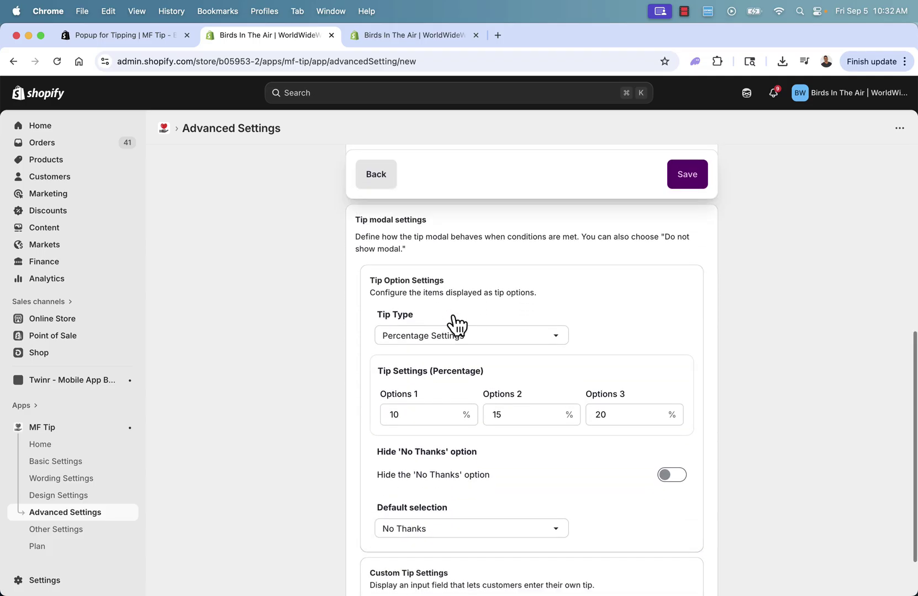
{"action": "scroll", "coordinate": [420, 373], "scroll_direction": "up", "scroll_amount": 1}
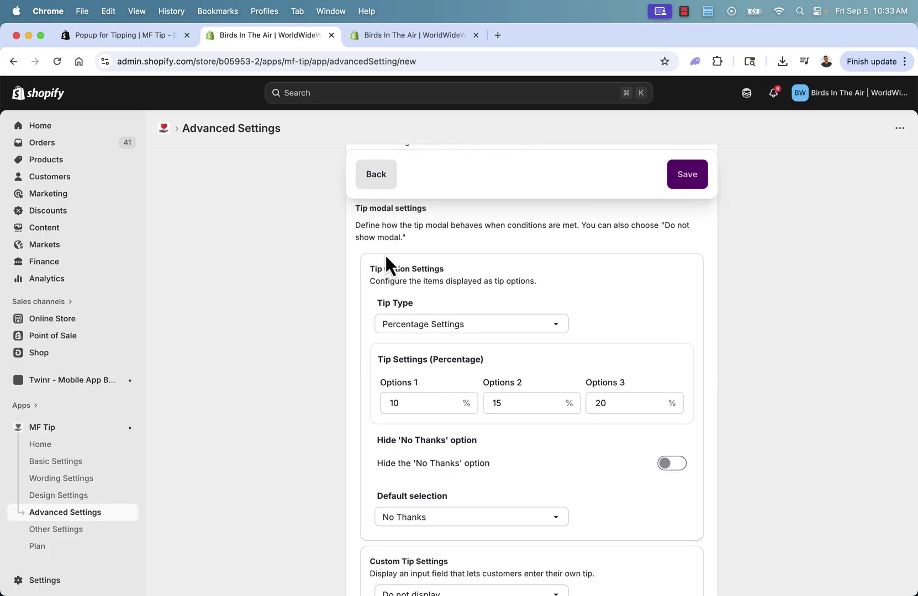
{"action": "left_click", "coordinate": [428, 327]}
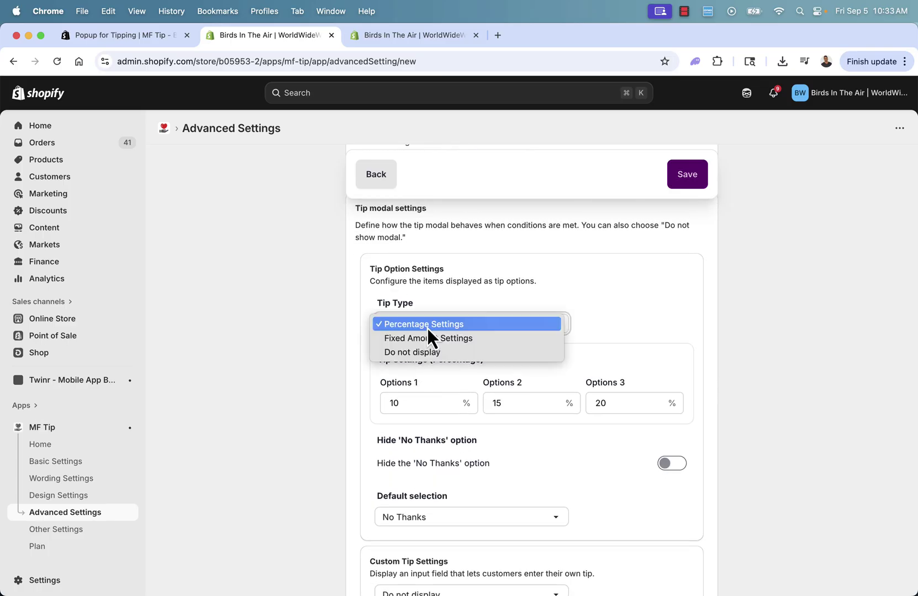
{"action": "left_click", "coordinate": [467, 307]}
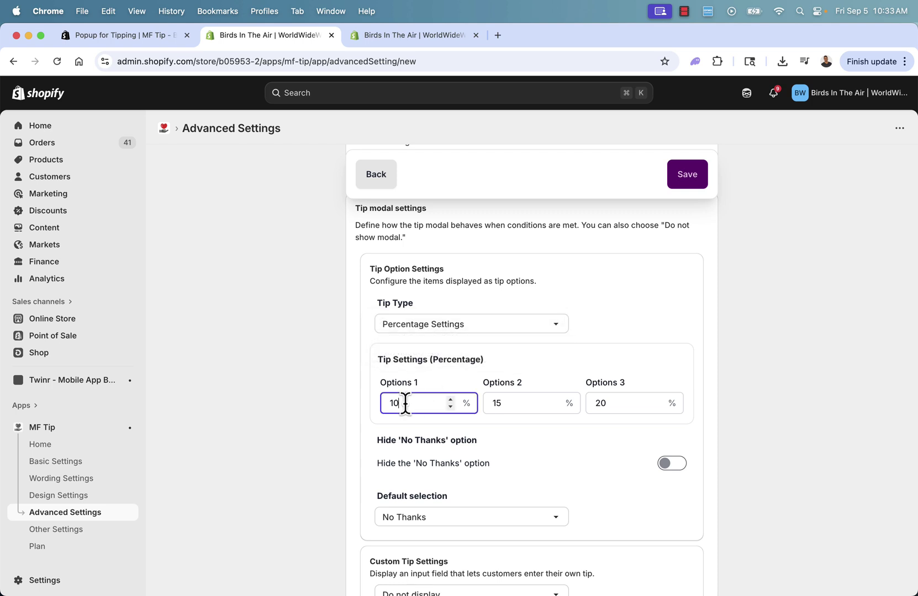
{"action": "double_click", "coordinate": [405, 403]}
{"action": "type", "text": "20"}
{"action": "key", "text": "Tab"}
{"action": "type", "text": "25"}
{"action": "key", "text": "Tab"}
{"action": "type", "text": "30"}
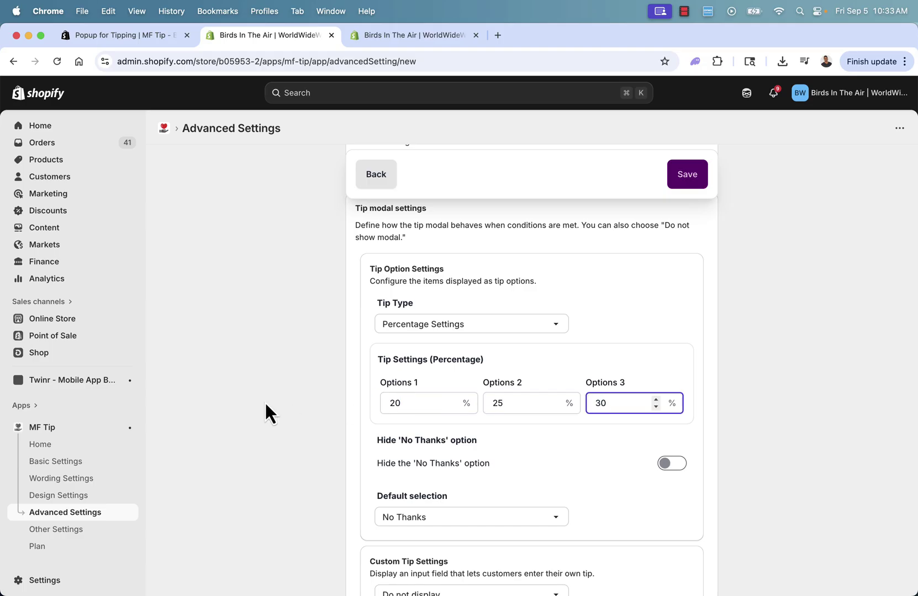
{"action": "scroll", "coordinate": [254, 412], "scroll_direction": "down", "scroll_amount": 2}
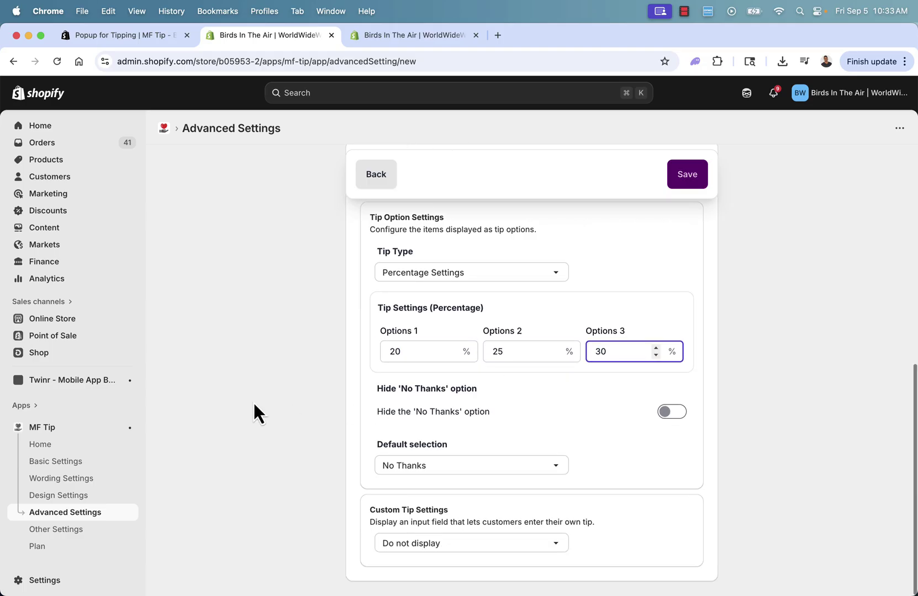
{"action": "scroll", "coordinate": [332, 430], "scroll_direction": "up", "scroll_amount": 15}
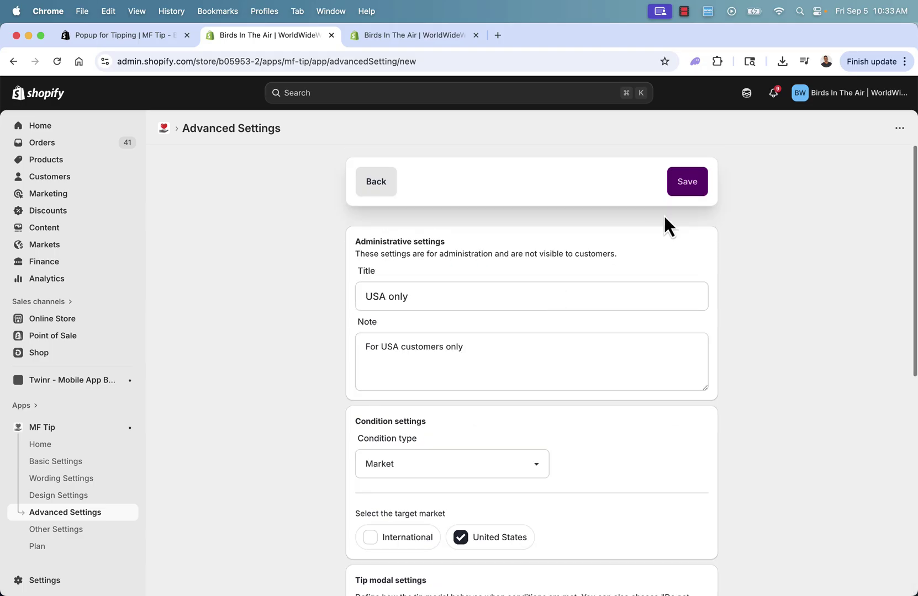
Go back to the empty Advanced Settings list, then view the Plan page with Advanced current
{"action": "left_click", "coordinate": [368, 188]}
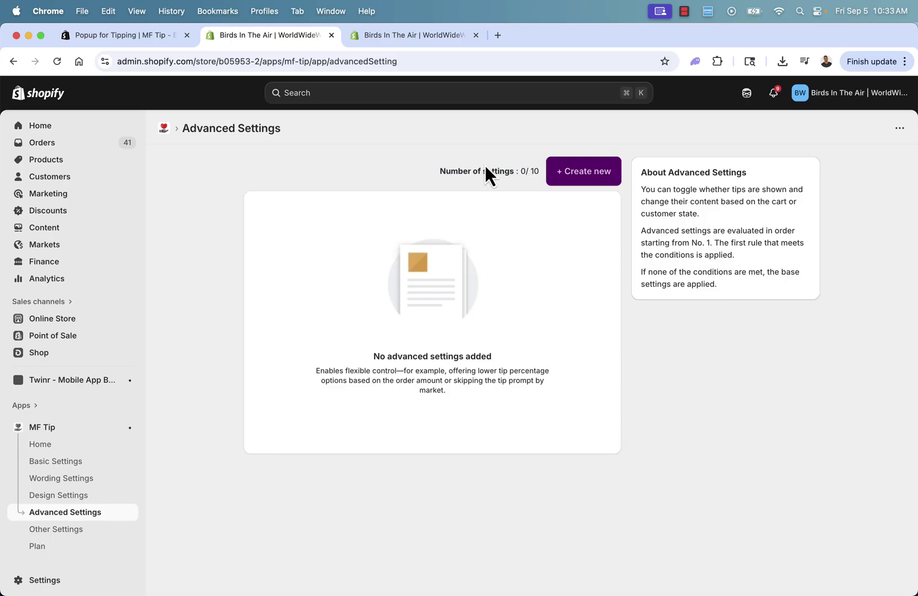
{"action": "left_click_drag", "start_coordinate": [314, 371], "coordinate": [484, 384]}
{"action": "left_click", "coordinate": [484, 382]}
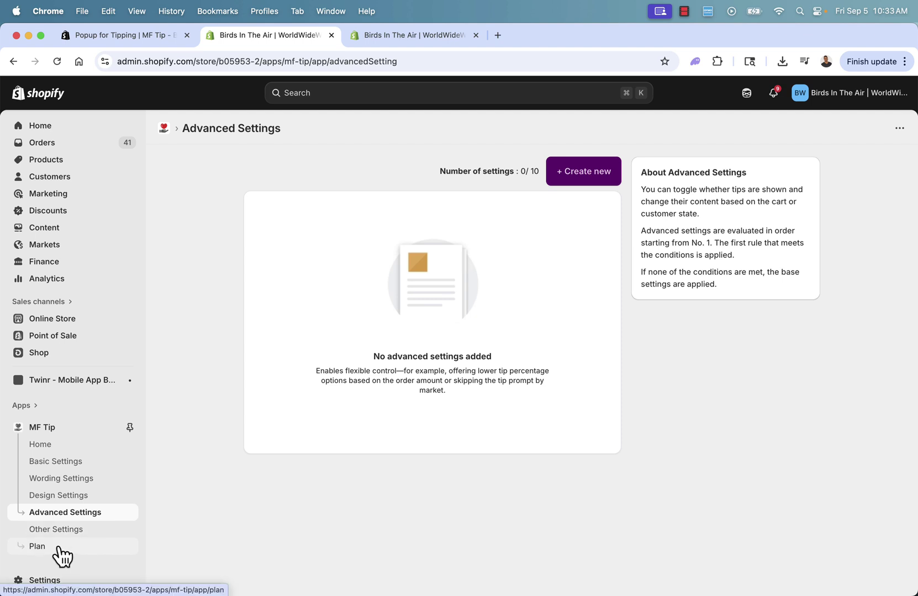
{"action": "left_click", "coordinate": [39, 548]}
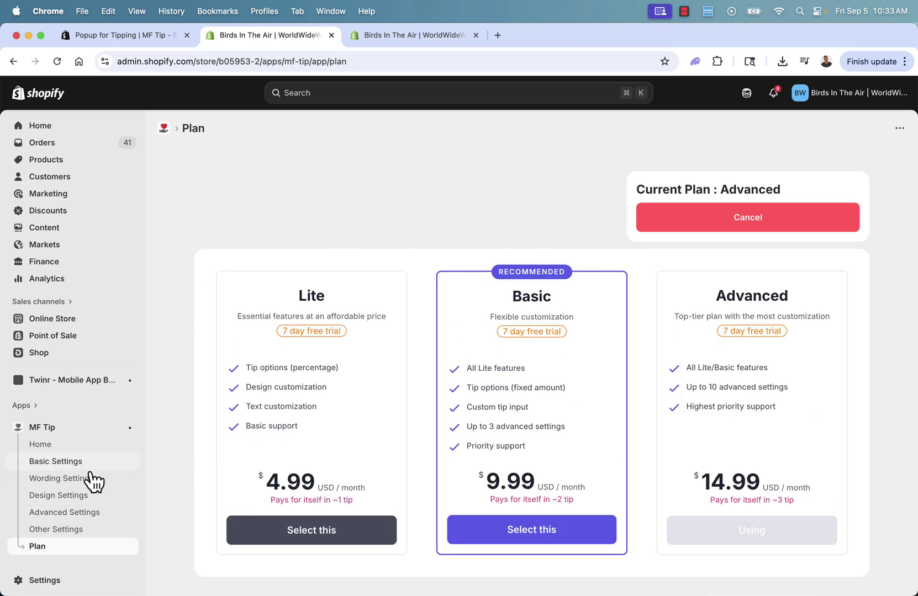
Set MF Tip's language to English, then return to the Basic Settings page with 15%, 18% and 20% tips
{"action": "left_click", "coordinate": [65, 531]}
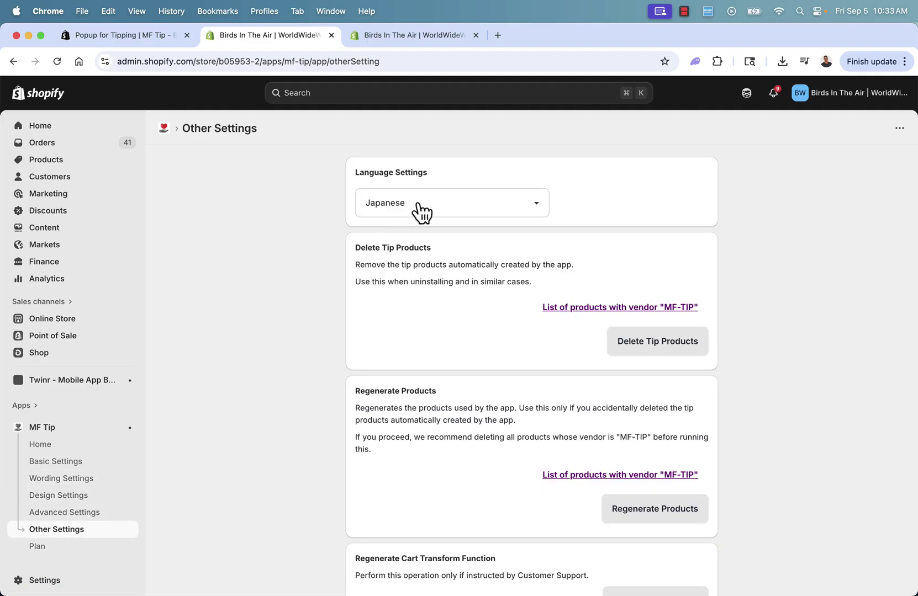
{"action": "left_click", "coordinate": [418, 205]}
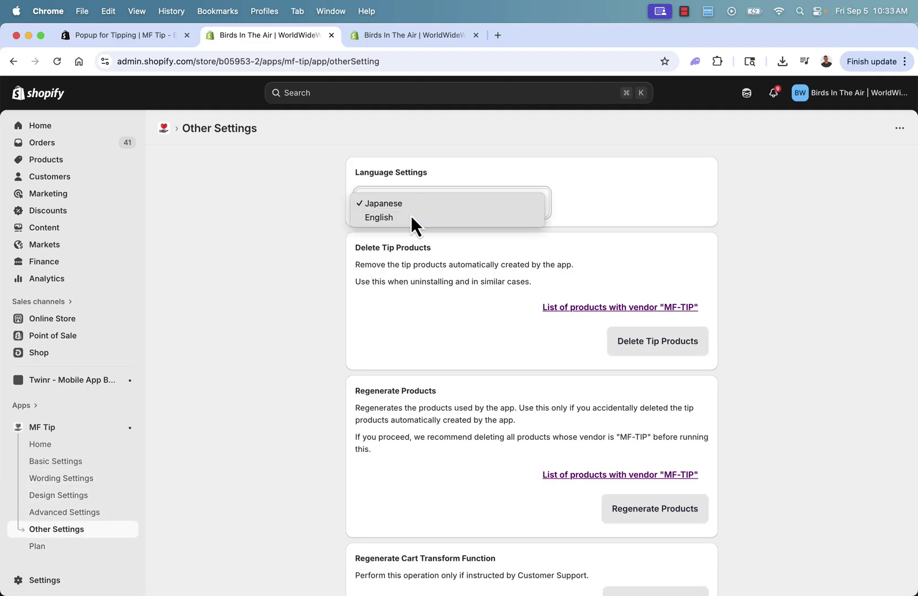
{"action": "left_click", "coordinate": [411, 217]}
{"action": "scroll", "coordinate": [284, 317], "scroll_direction": "down", "scroll_amount": 2}
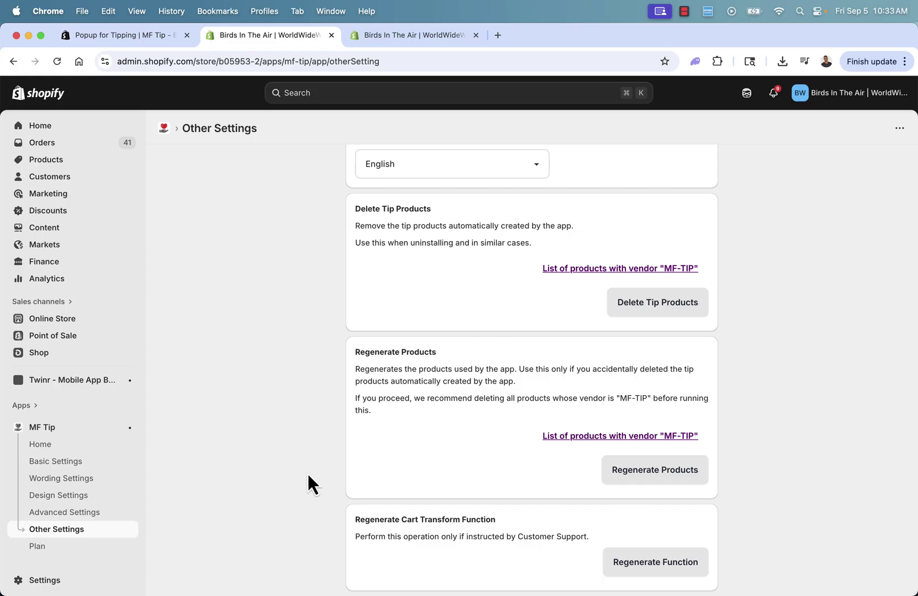
{"action": "scroll", "coordinate": [307, 475], "scroll_direction": "up", "scroll_amount": 2}
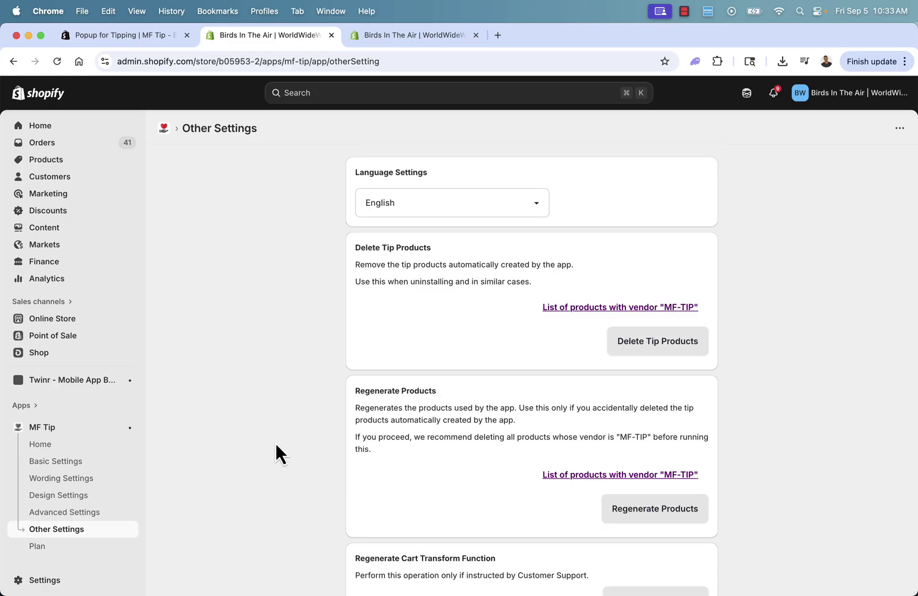
{"action": "left_click", "coordinate": [42, 447]}
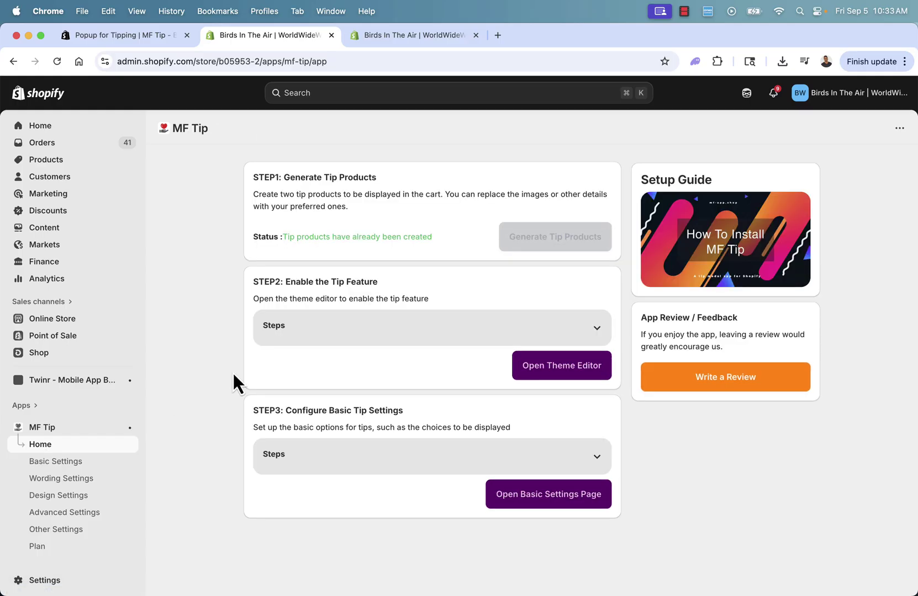
{"action": "left_click", "coordinate": [87, 465]}
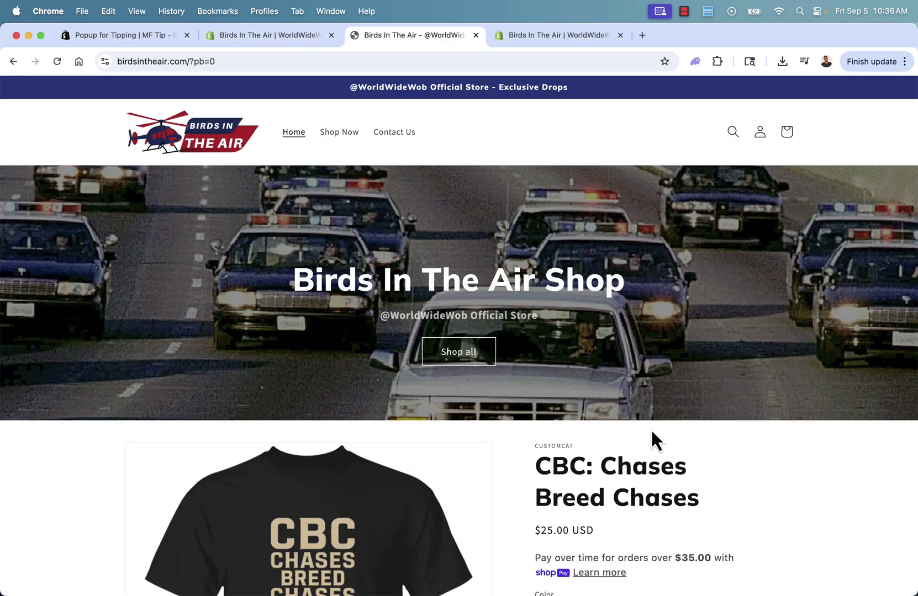
Add the CBC: Chases Breed Chases shirt in size L to the cart and check out
{"action": "scroll", "coordinate": [650, 428], "scroll_direction": "down", "scroll_amount": 6}
{"action": "left_click", "coordinate": [620, 330]}
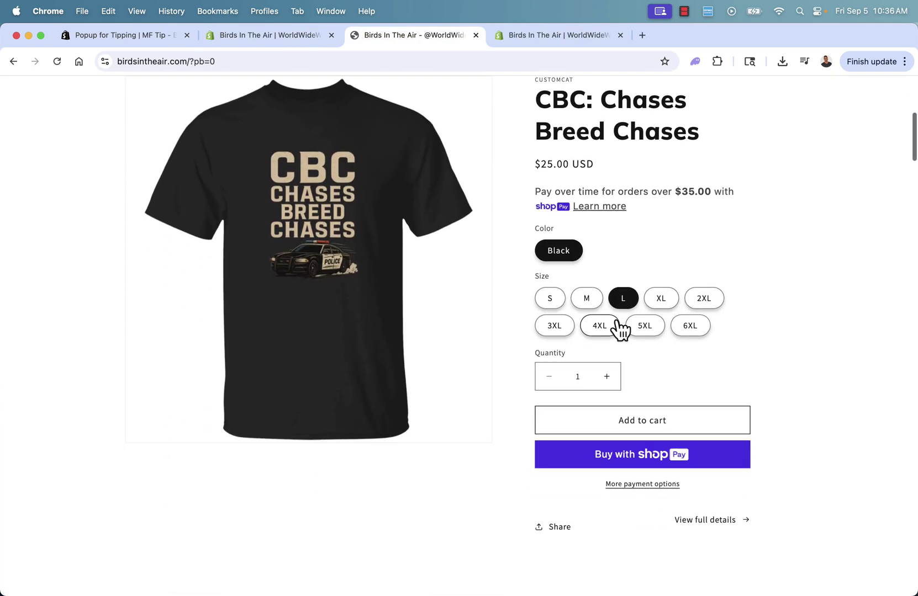
{"action": "left_click", "coordinate": [679, 427]}
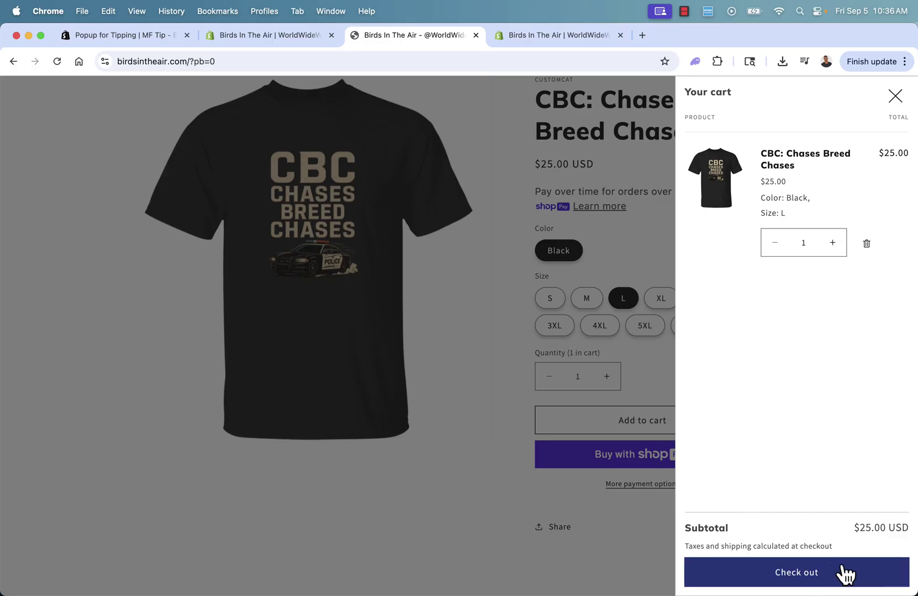
{"action": "left_click", "coordinate": [810, 573]}
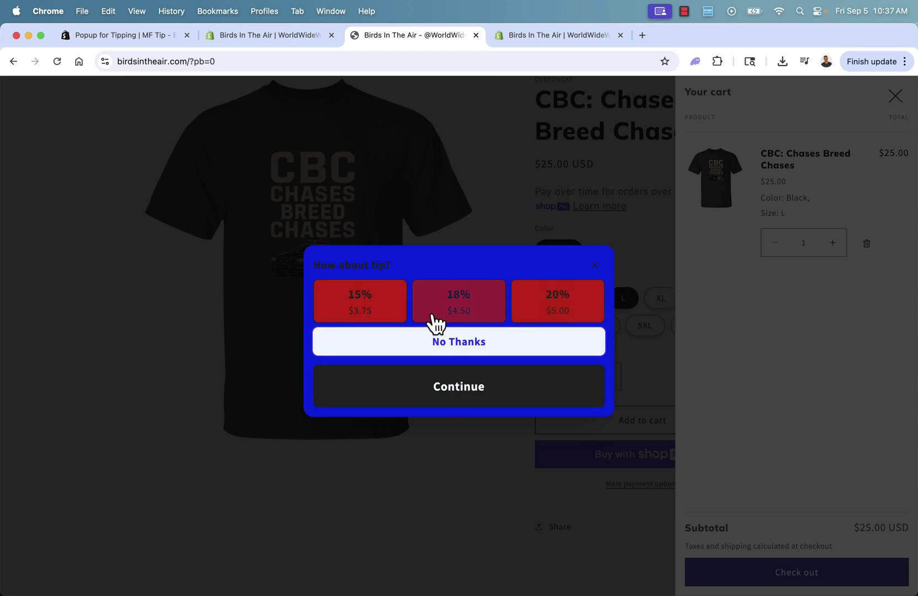
Pick the 20% ($5.00) tip and continue to checkout, bringing the total to $30.00
{"action": "left_click", "coordinate": [540, 301]}
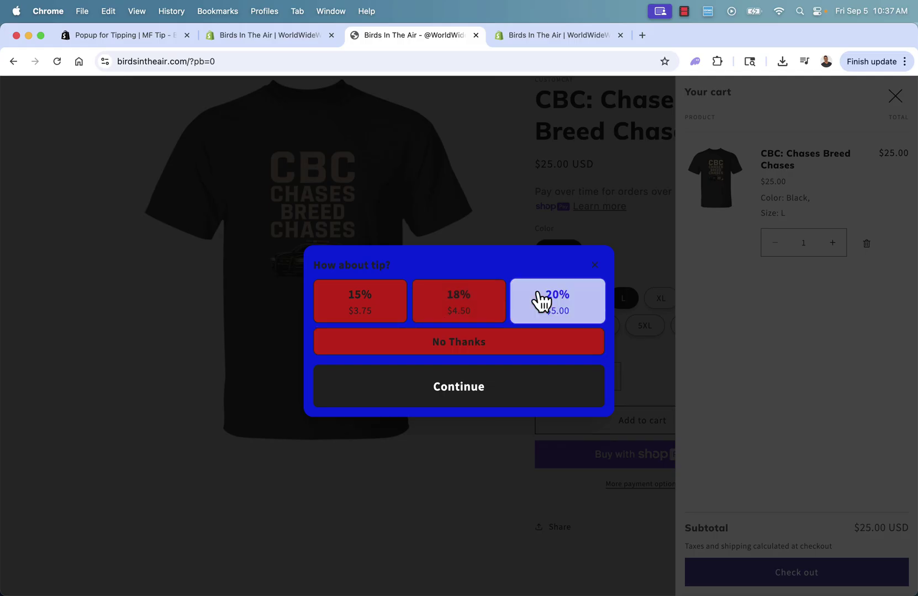
{"action": "left_click", "coordinate": [523, 397]}
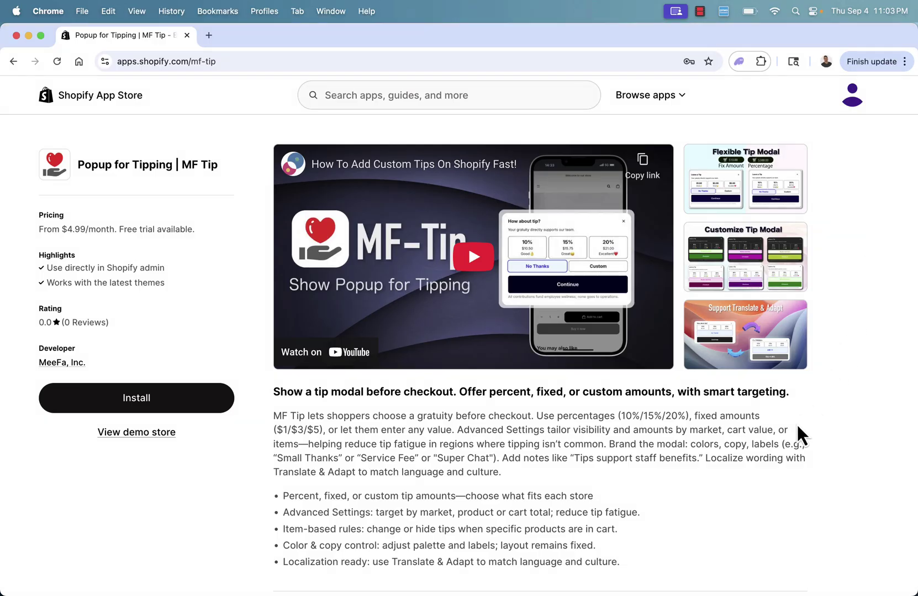
Scroll through the MF Tip App Store listing's description and back up to the $4.99/month pricing
{"action": "scroll", "coordinate": [797, 427], "scroll_direction": "down", "scroll_amount": 3}
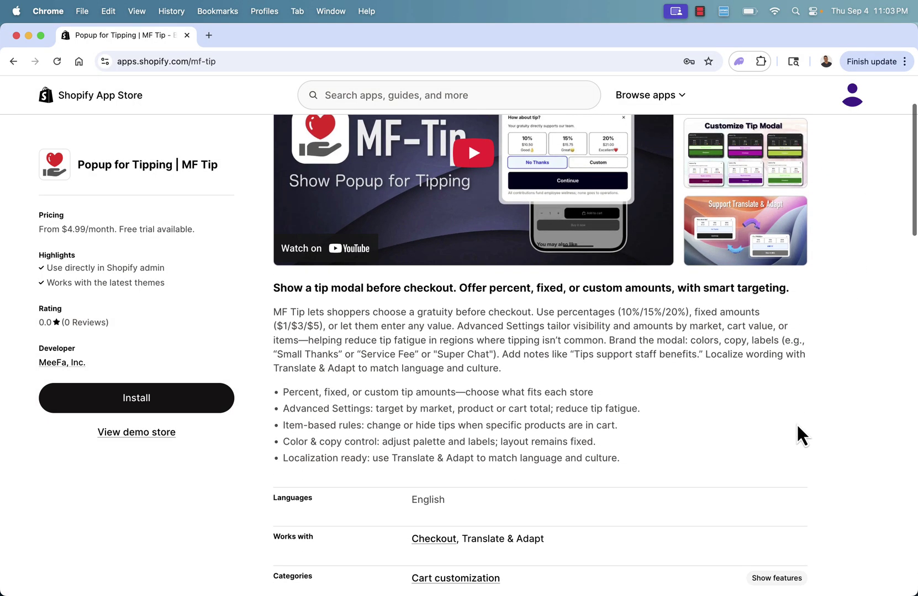
{"action": "scroll", "coordinate": [797, 427], "scroll_direction": "down", "scroll_amount": 2}
{"action": "scroll", "coordinate": [797, 427], "scroll_direction": "up", "scroll_amount": 5}
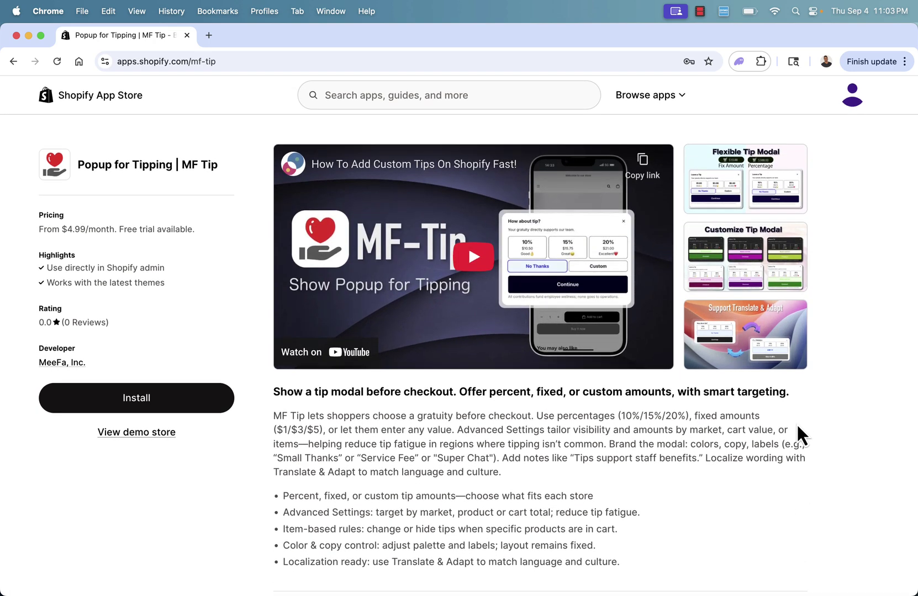